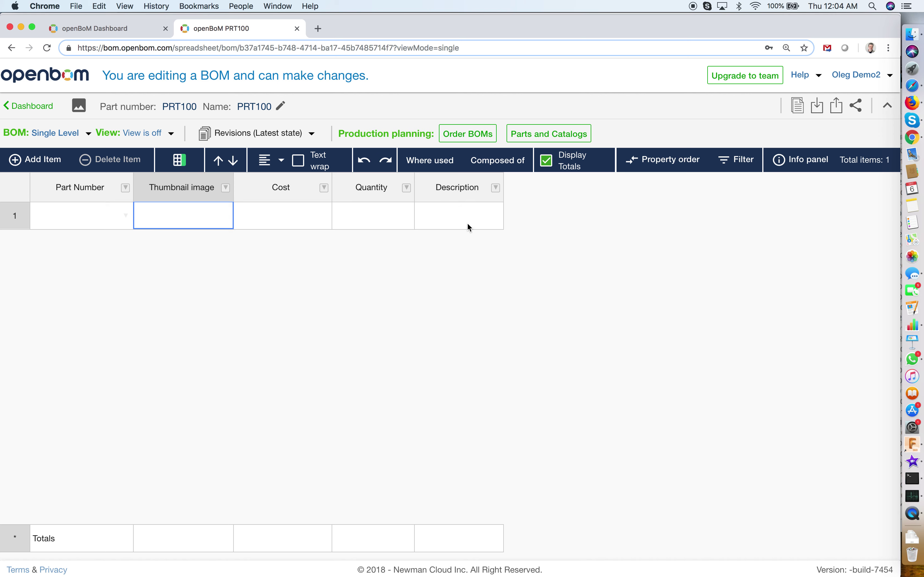
left_click(375, 224)
left_click(301, 218)
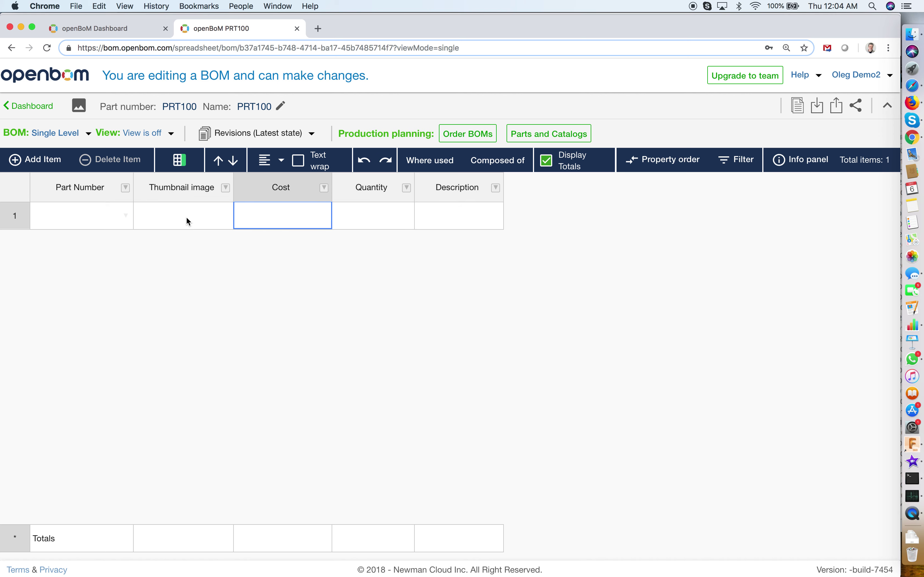
left_click(188, 221)
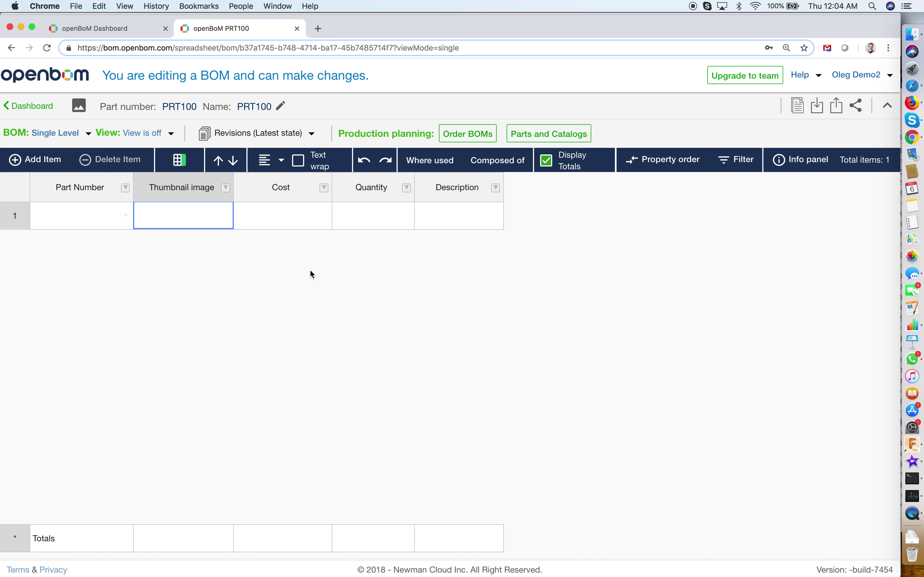
left_click(273, 222)
left_click(369, 213)
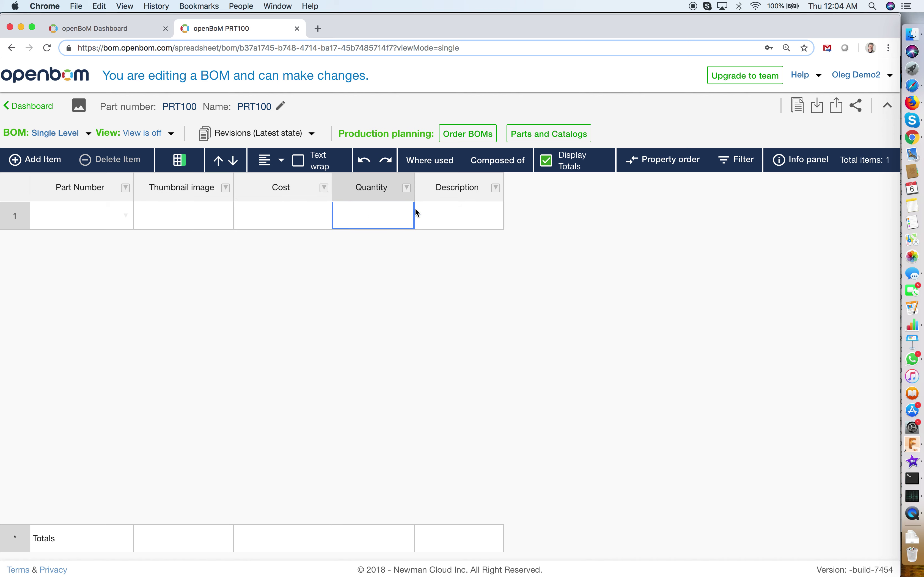
left_click(459, 216)
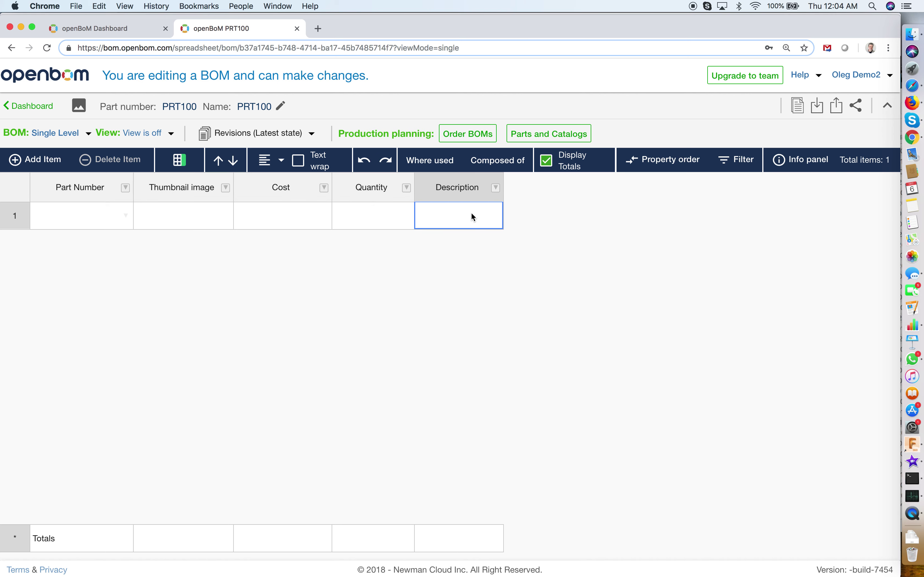
Step: Search the public properties for "supp" and insert the Supplier Name text property to the right of the Description column
left_click(497, 189)
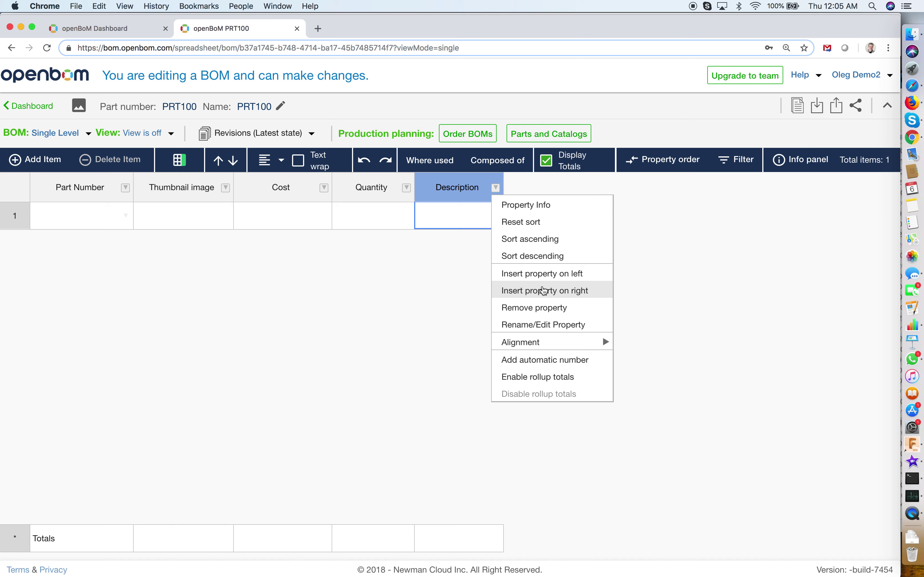
left_click(544, 290)
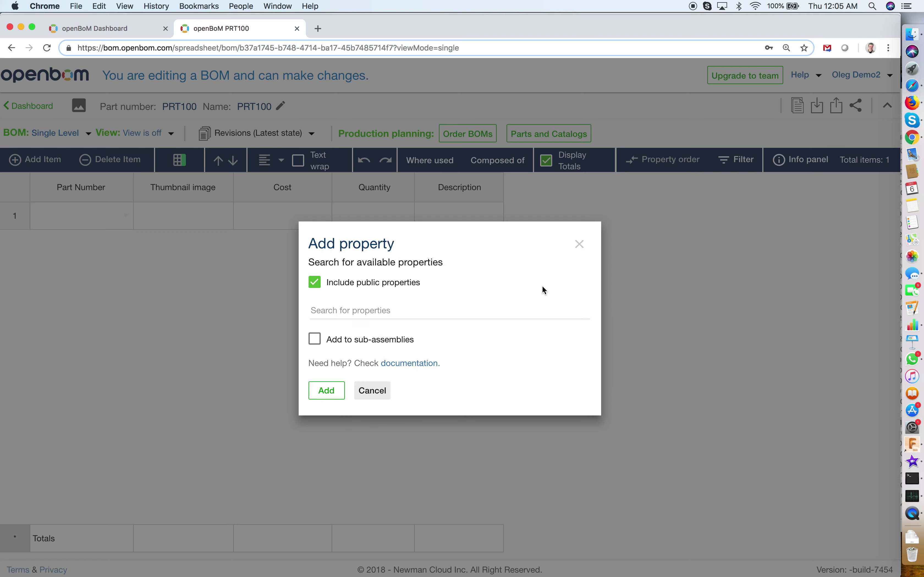
left_click(478, 309)
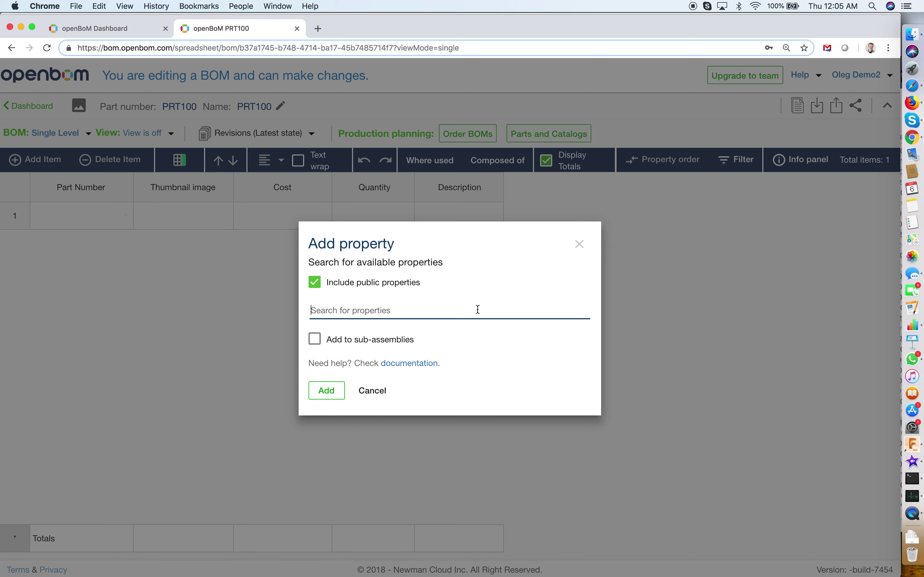
type("su")
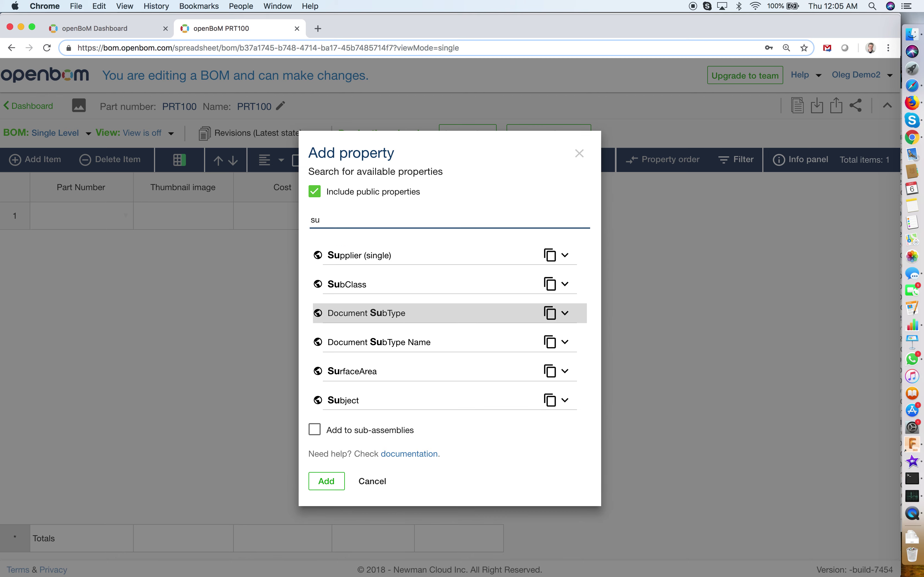
type("pp")
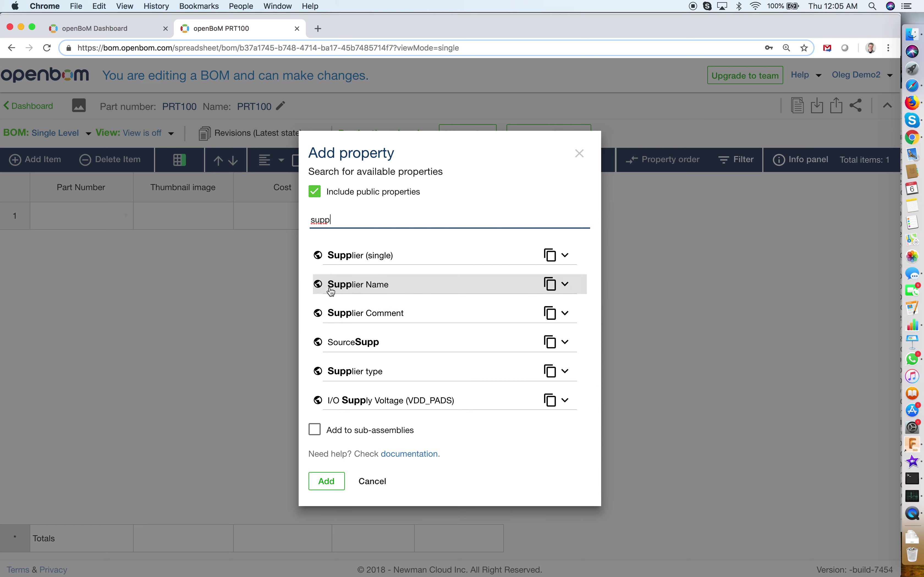
left_click(373, 321)
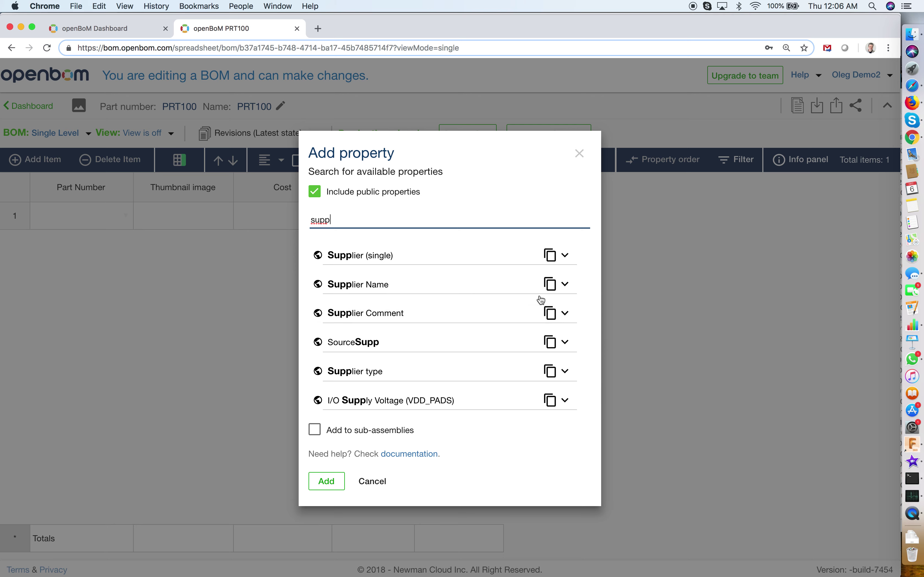
left_click(567, 285)
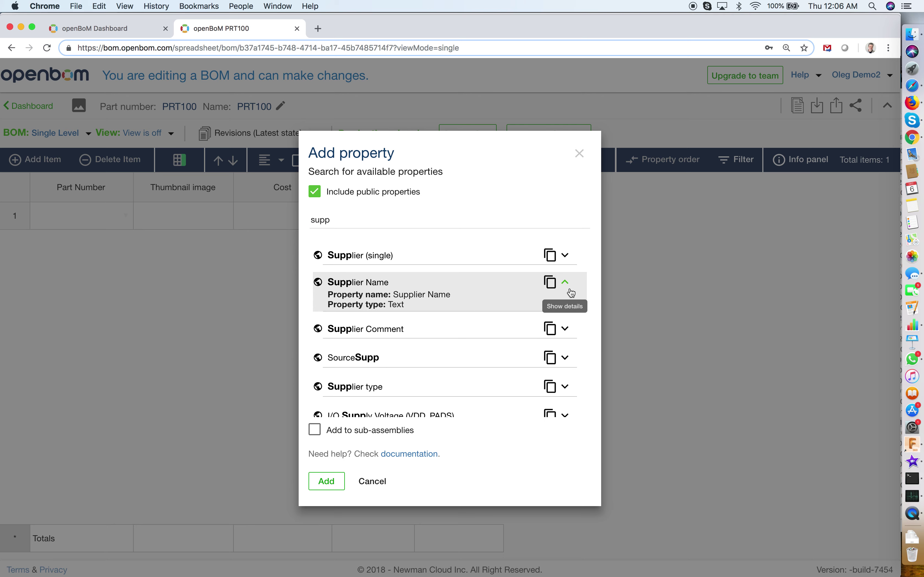
left_click(462, 300)
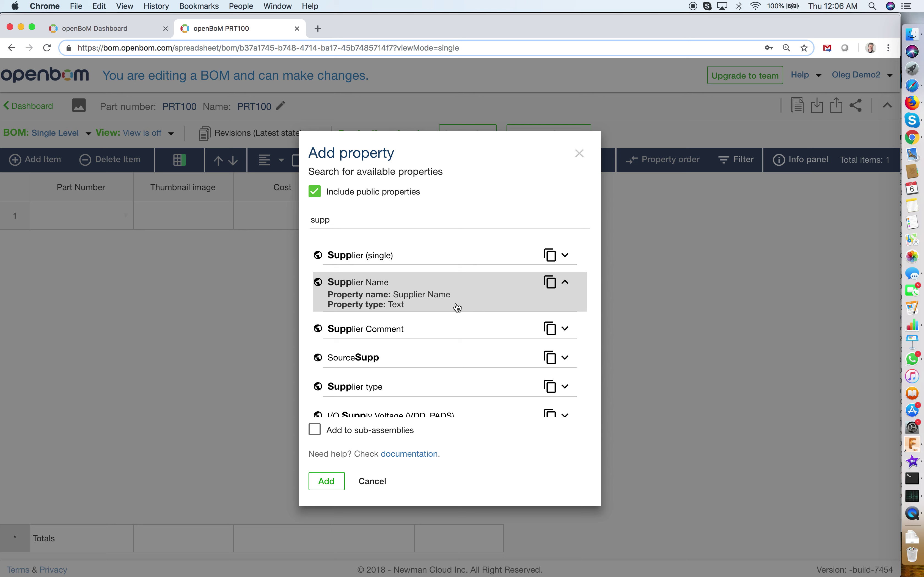
left_click(464, 297)
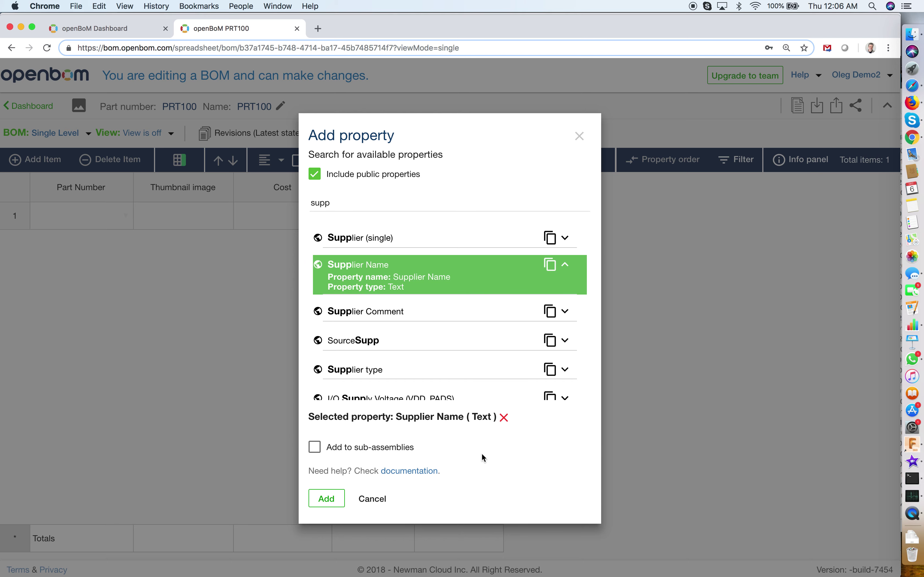
left_click(336, 498)
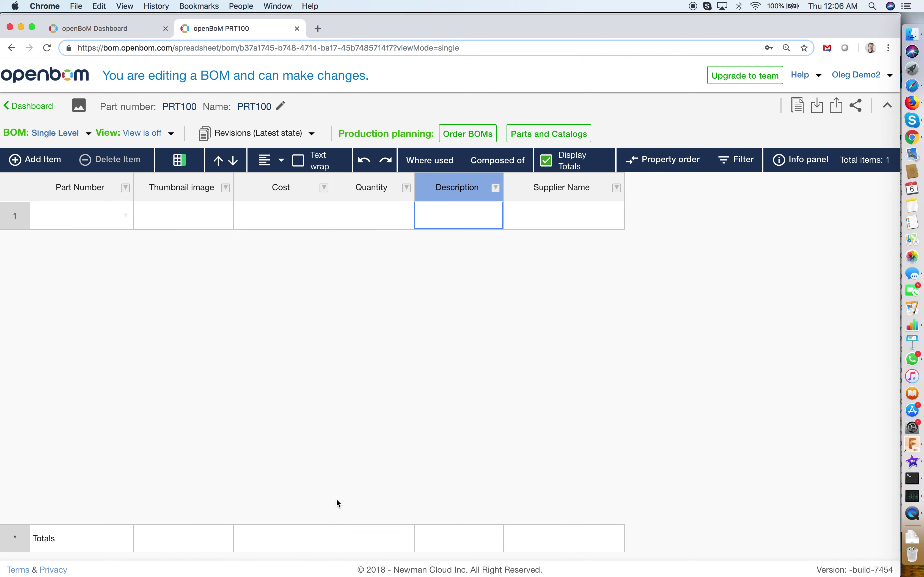
left_click(577, 207)
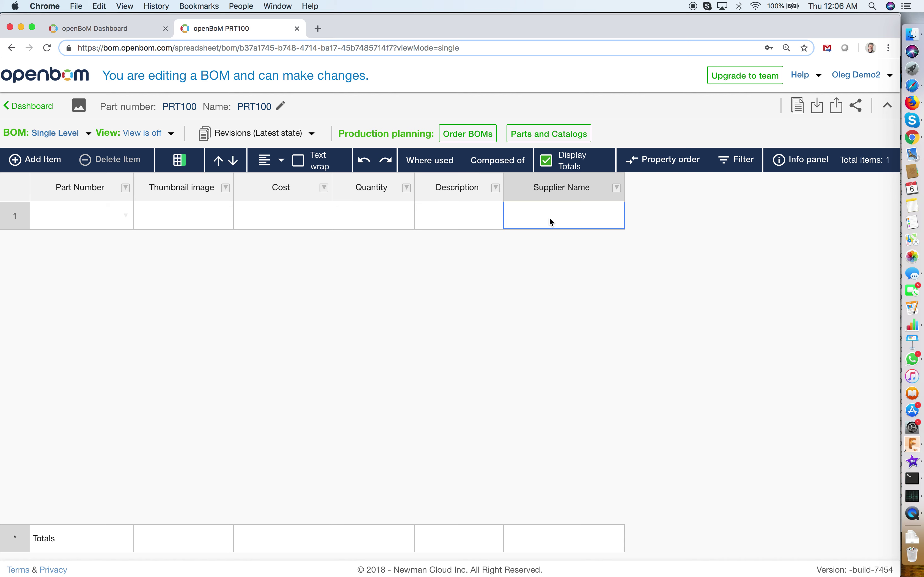
left_click(479, 223)
left_click(380, 216)
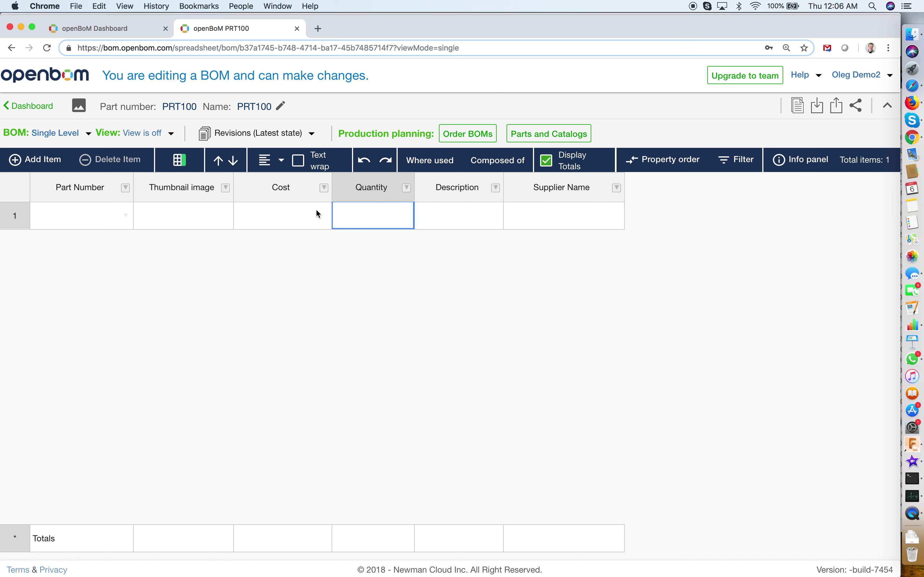
left_click(301, 211)
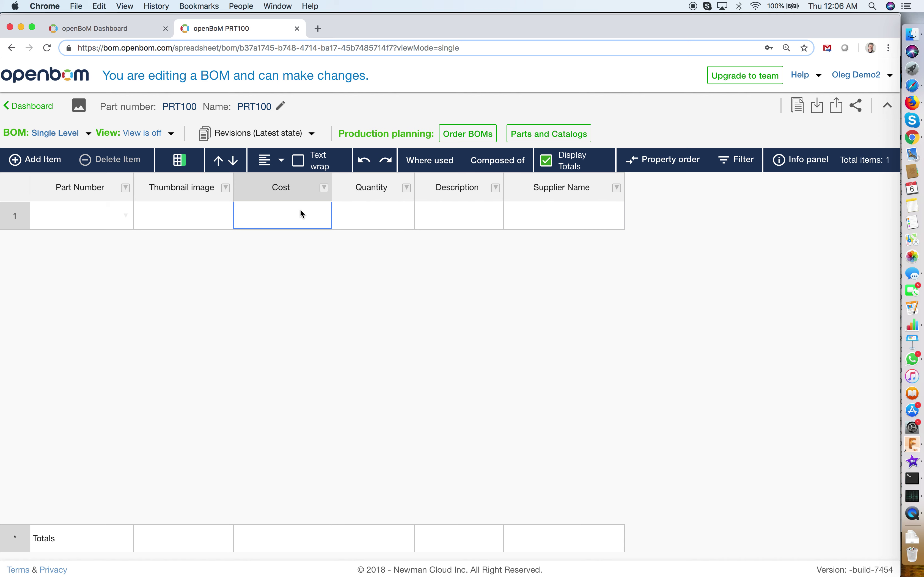
Step: View the property info of the Supplier Name column and close it
left_click(618, 188)
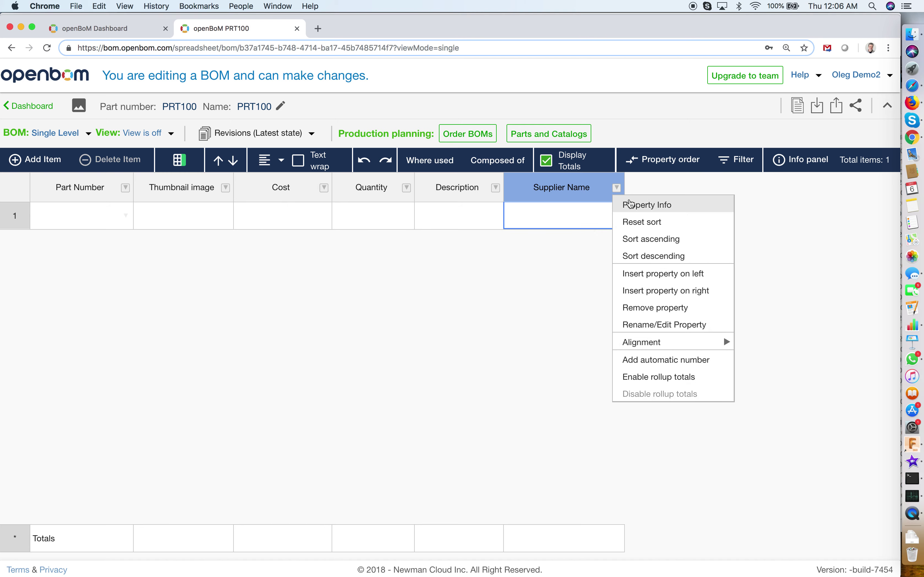
left_click(630, 205)
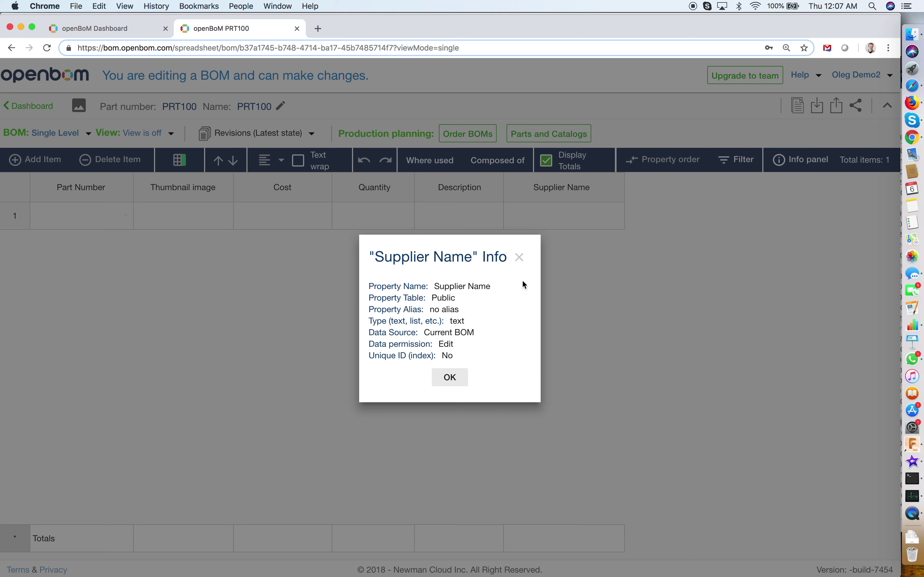
left_click(520, 258)
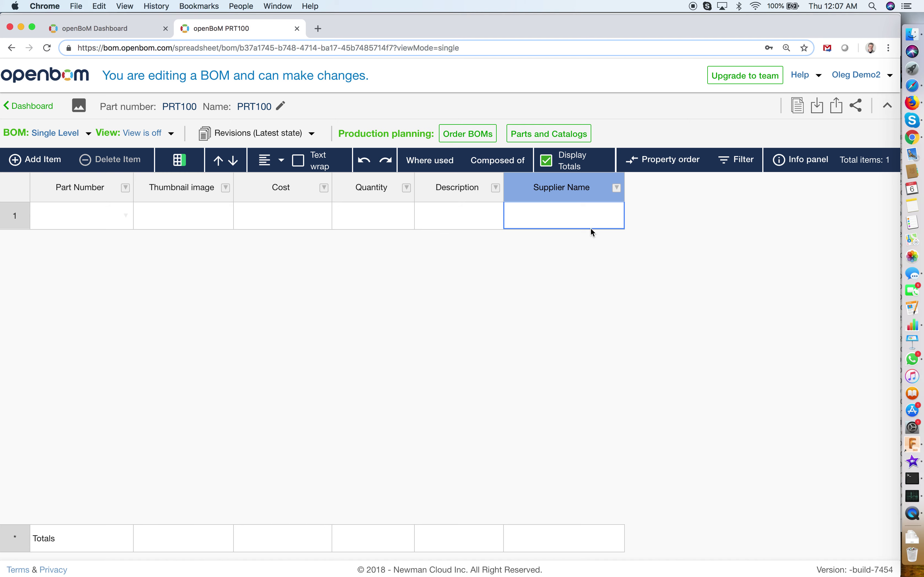
Step: Start inserting a property to the right of Supplier Name, excluding public properties and searching for "Manufacturing Part Num"
left_click(617, 191)
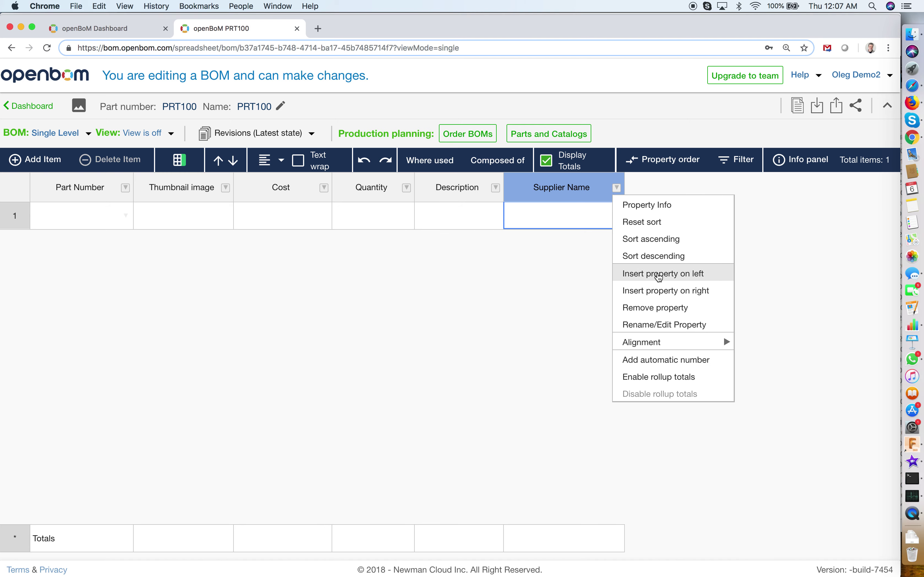
left_click(665, 293)
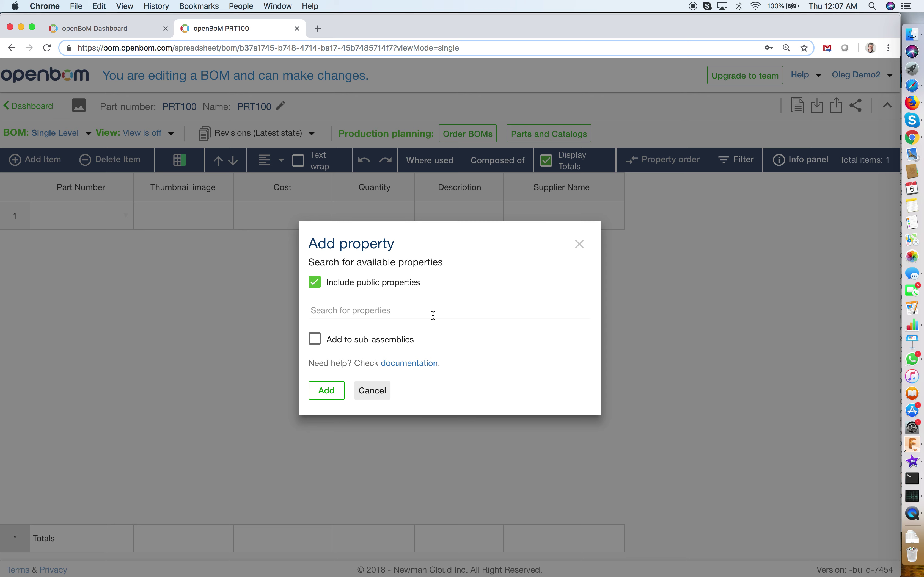
left_click(315, 286)
left_click(342, 309)
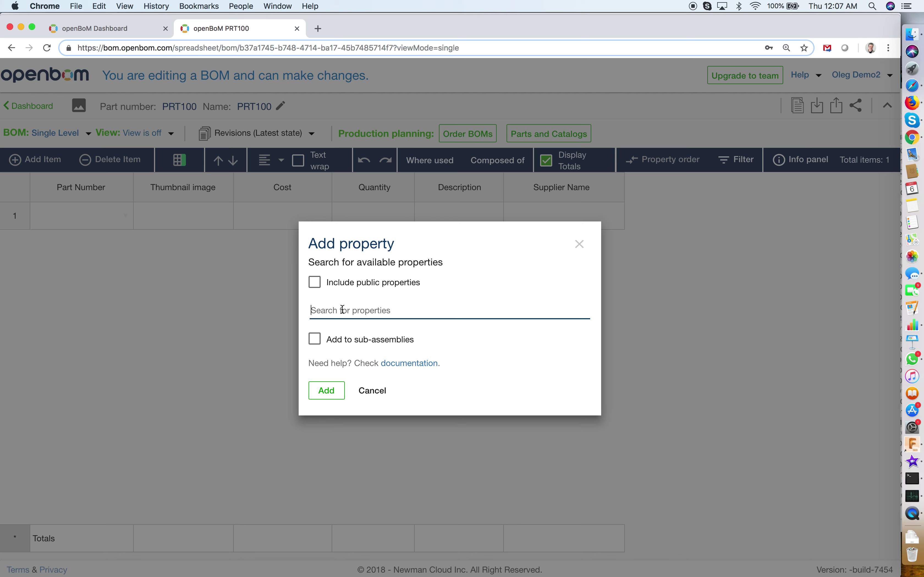
type("Manufacturing P")
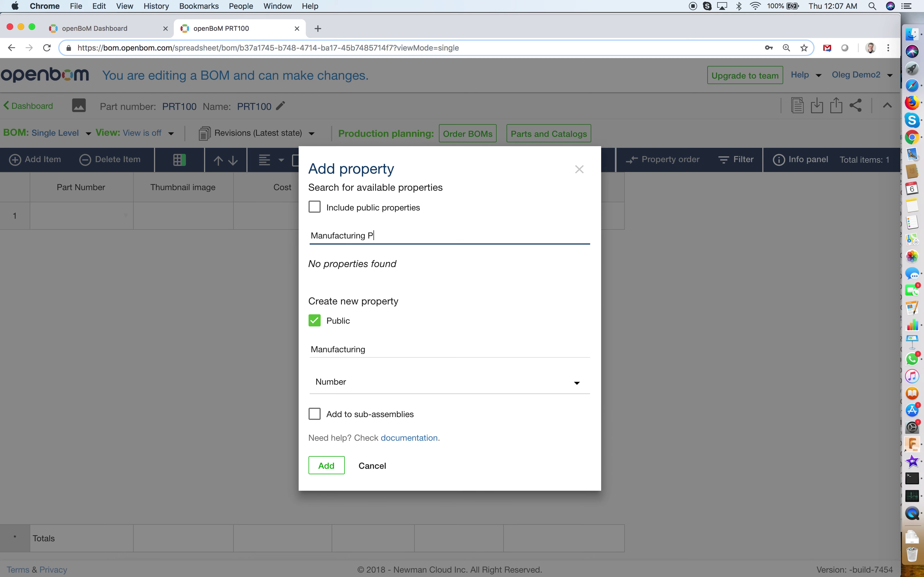
type("art Num")
Step: Create Manufacturing Part Num as a non-public Text property in the "private test" table and widen its column to fit the full name
left_click(315, 322)
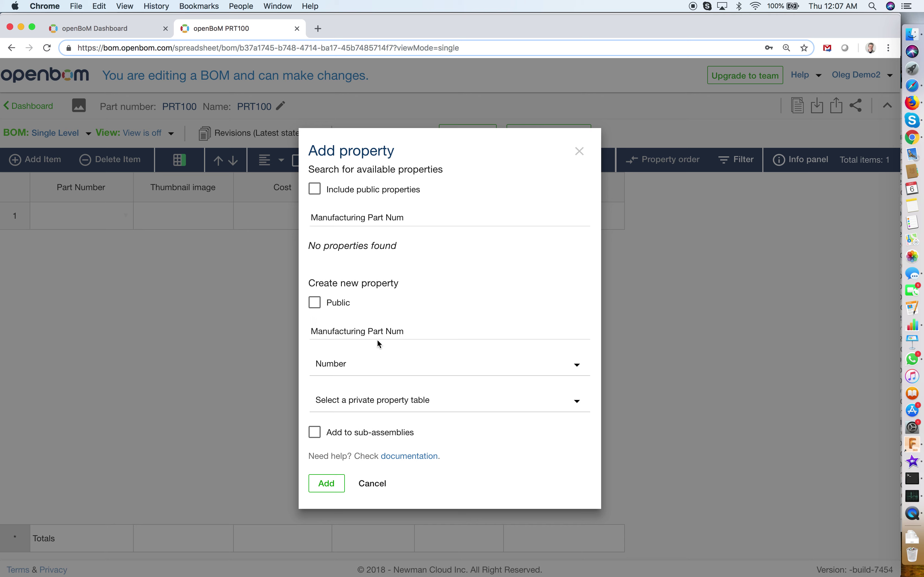
left_click(371, 365)
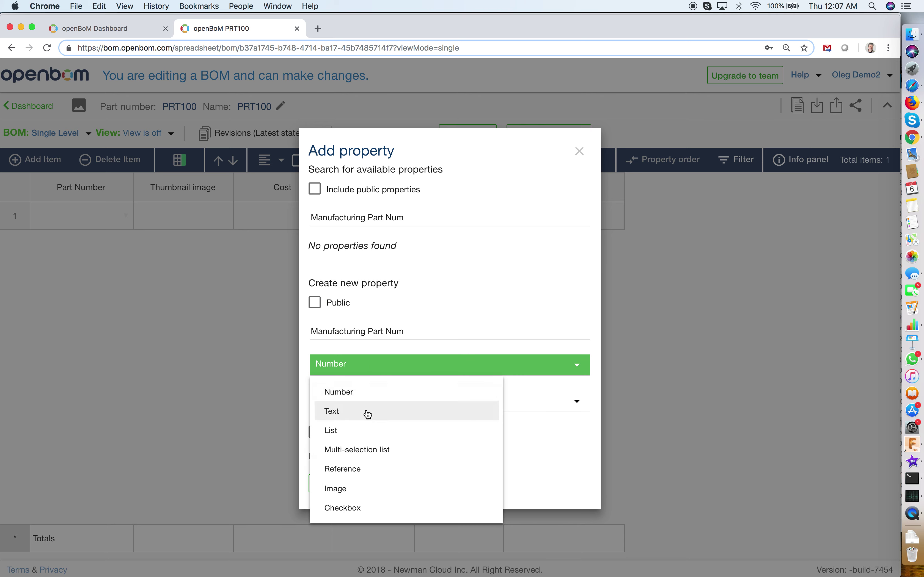
left_click(353, 413)
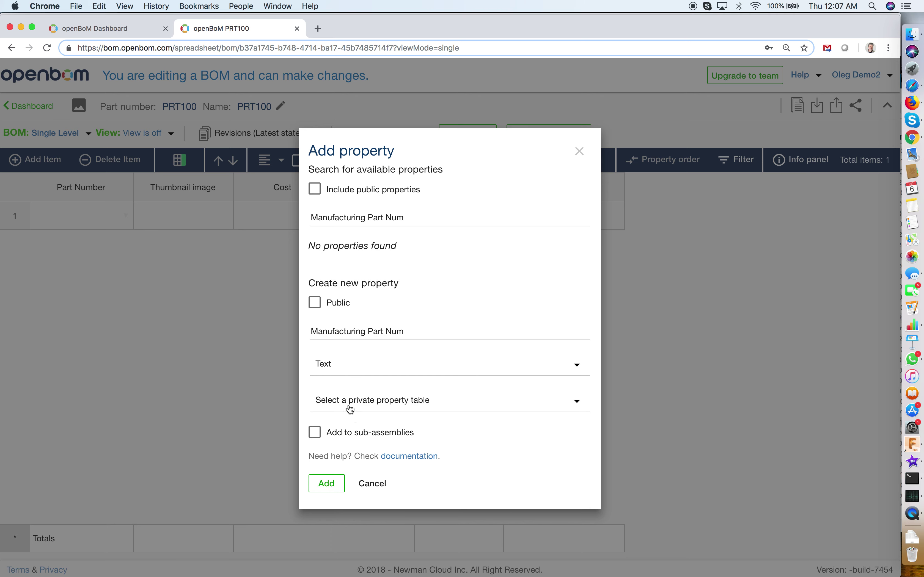
left_click(351, 410)
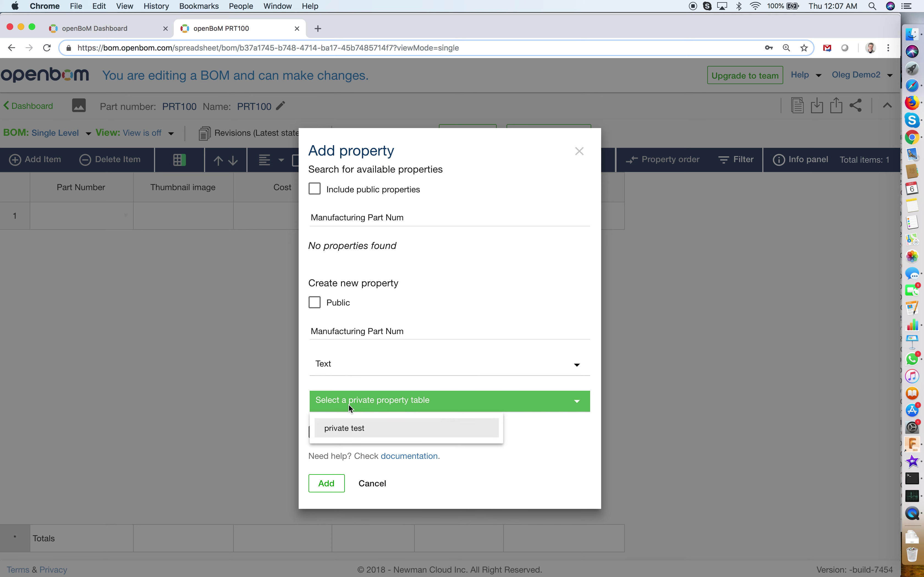
left_click(373, 437)
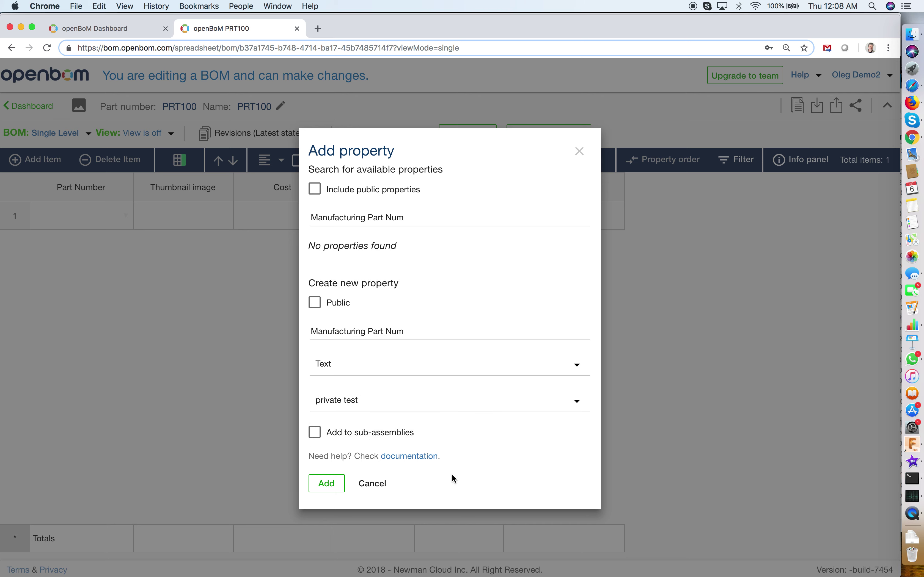
left_click(327, 484)
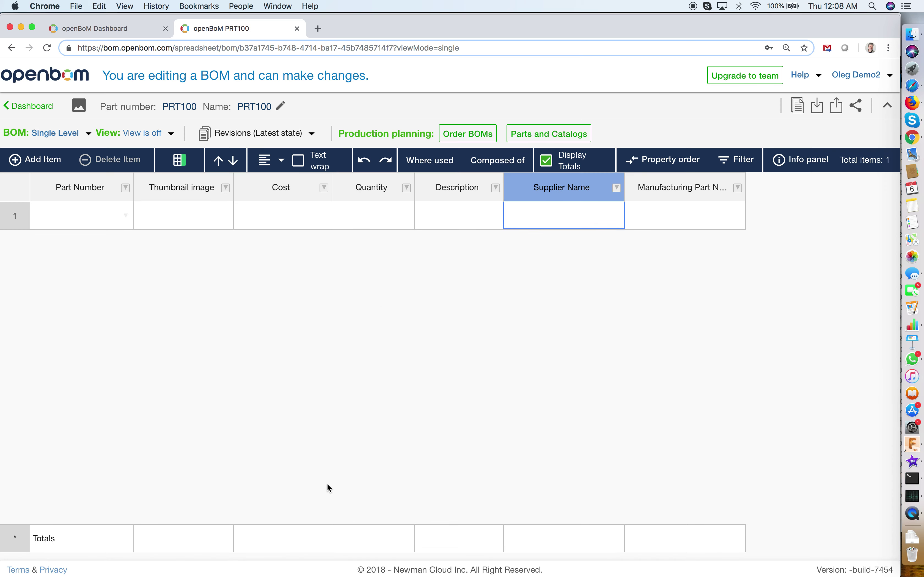
left_click_drag(743, 193, 788, 200)
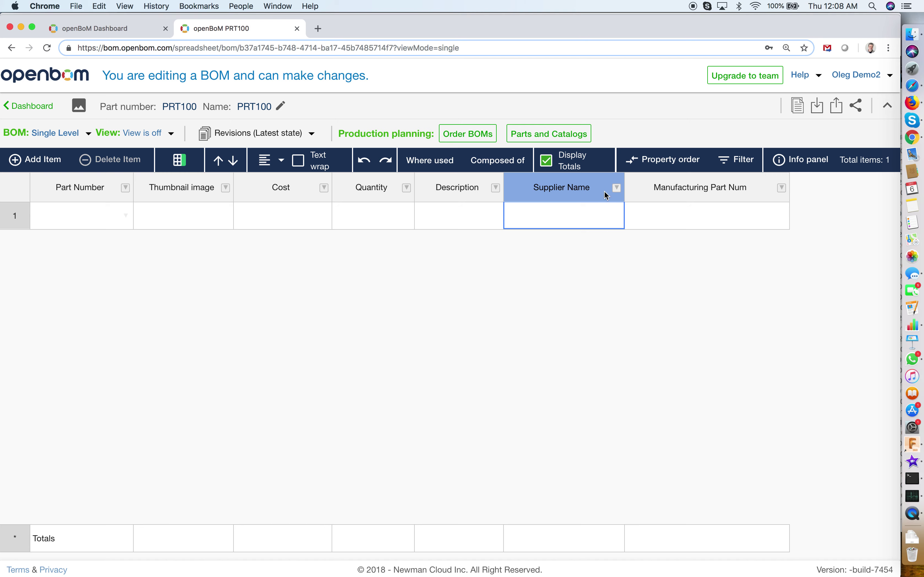
Step: Check the Supplier Name column's property info again, close it and reload the BOM page
left_click(617, 188)
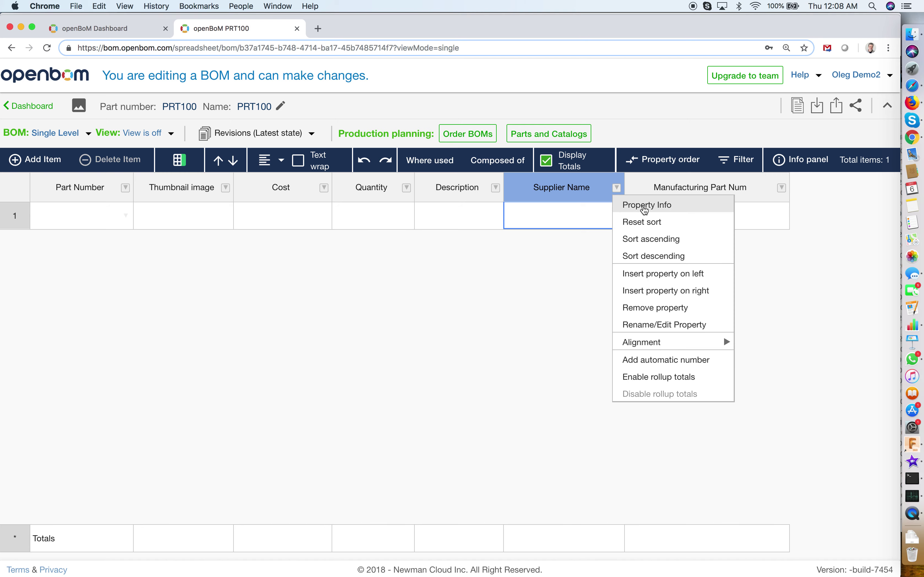
left_click(644, 206)
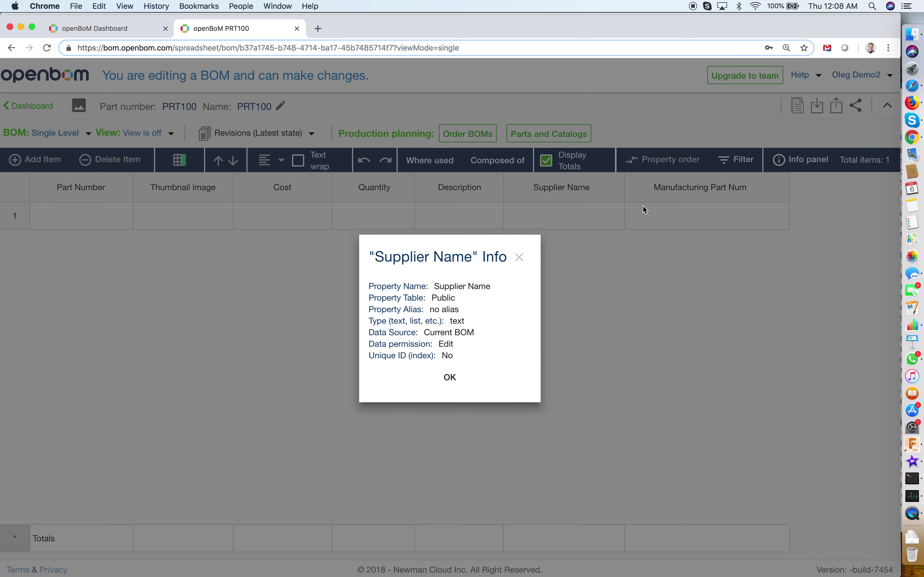
left_click(520, 257)
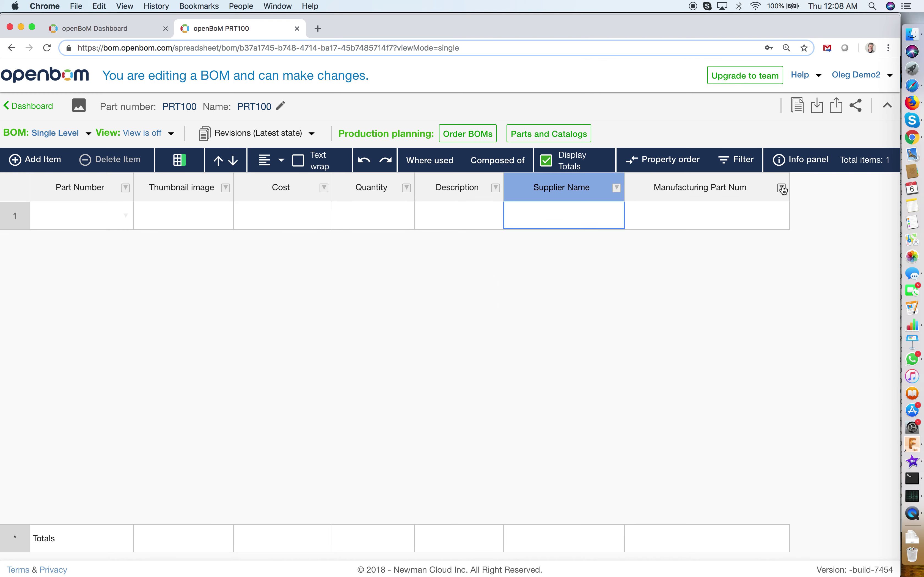
key("super+r")
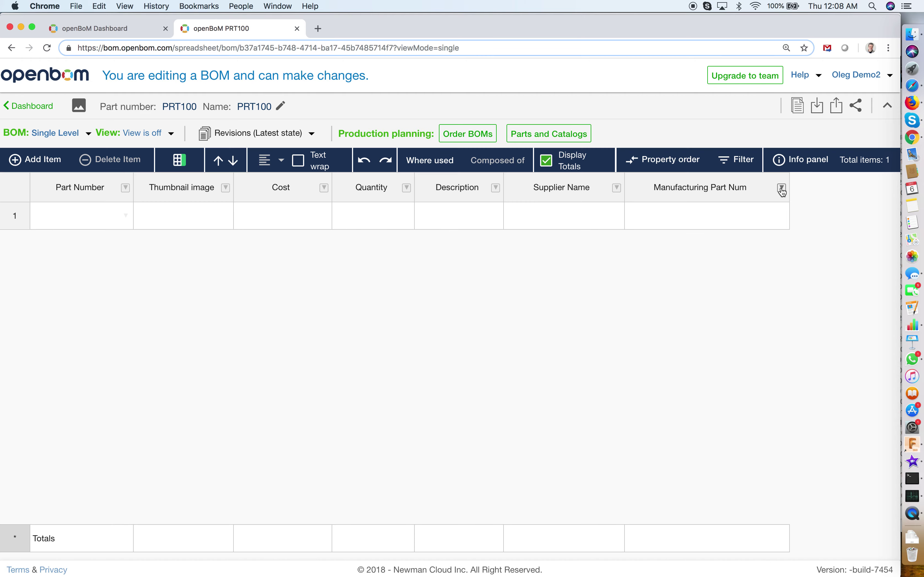
Step: View the property info of the Manufacturing Part Num column and close it
left_click(782, 189)
left_click(747, 204)
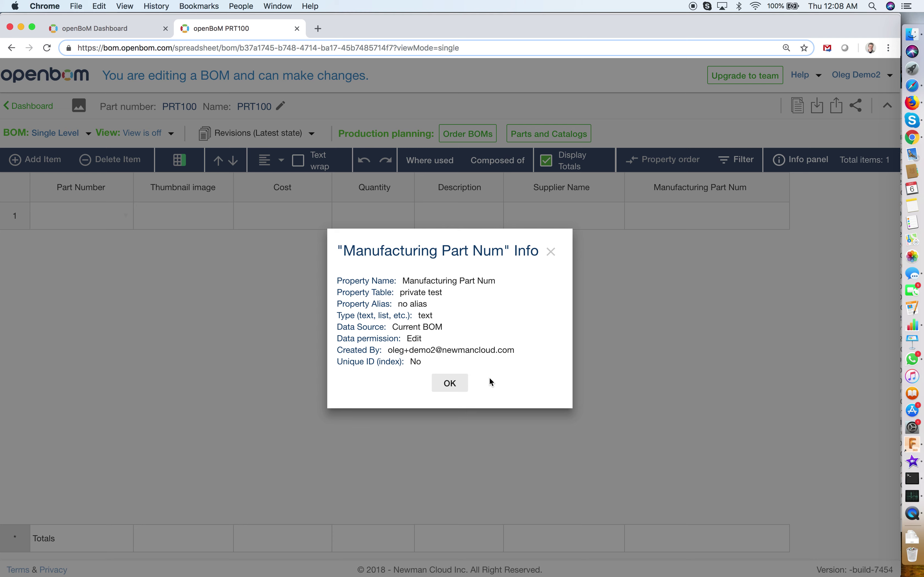
left_click(450, 383)
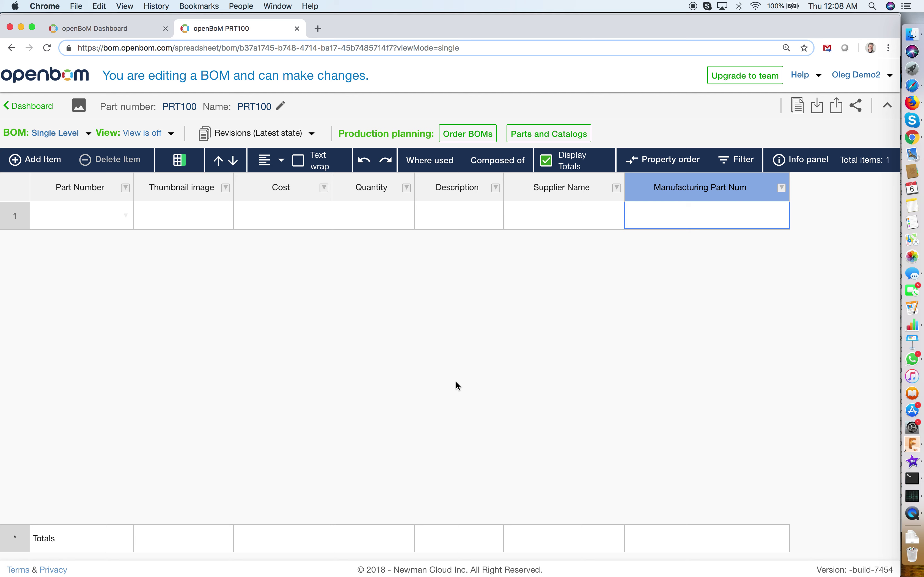
Step: Open the Public property table from the dashboard's property tables and search it for "supplier"
left_click(122, 35)
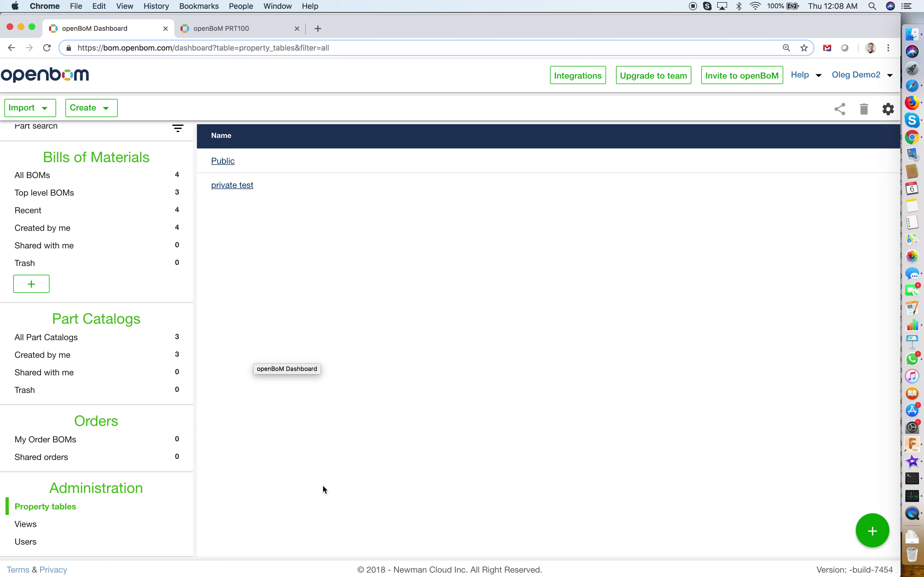
left_click(119, 507)
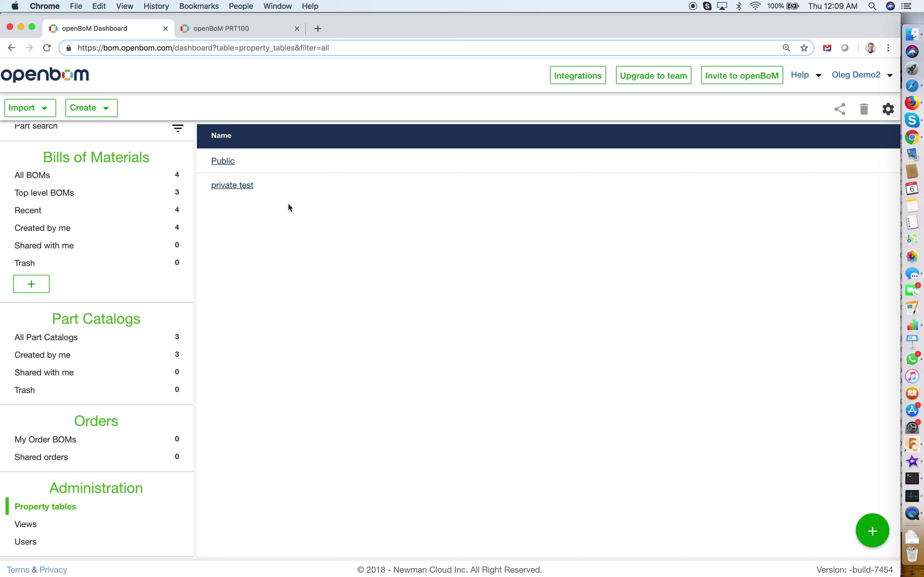
left_click(225, 161)
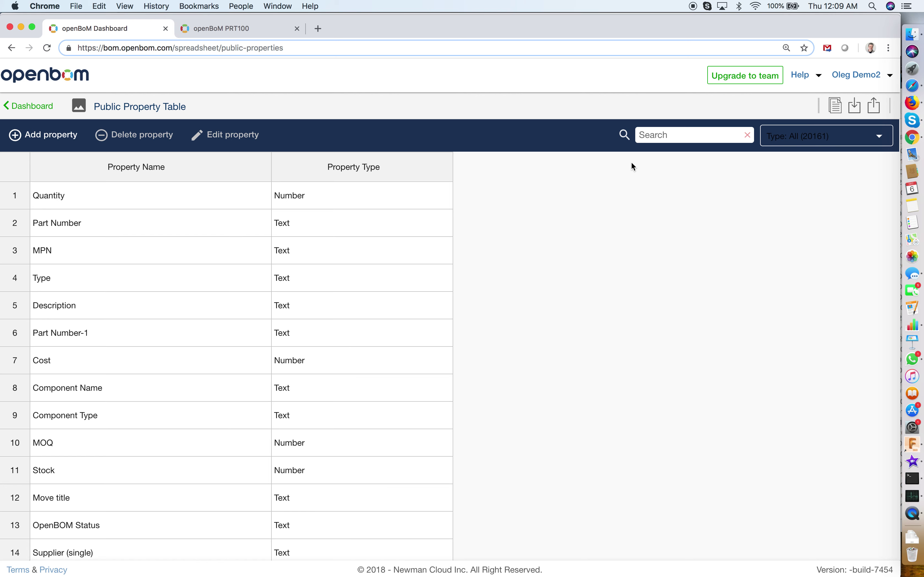
left_click(662, 140)
type("supplie")
key("BackSpace")
key("BackSpace")
type("ie")
key("BackSpace")
key("BackSpace")
type("ier")
key("BackSpace")
key("BackSpace")
key("BackSpace")
key("BackSpace")
type("ier")
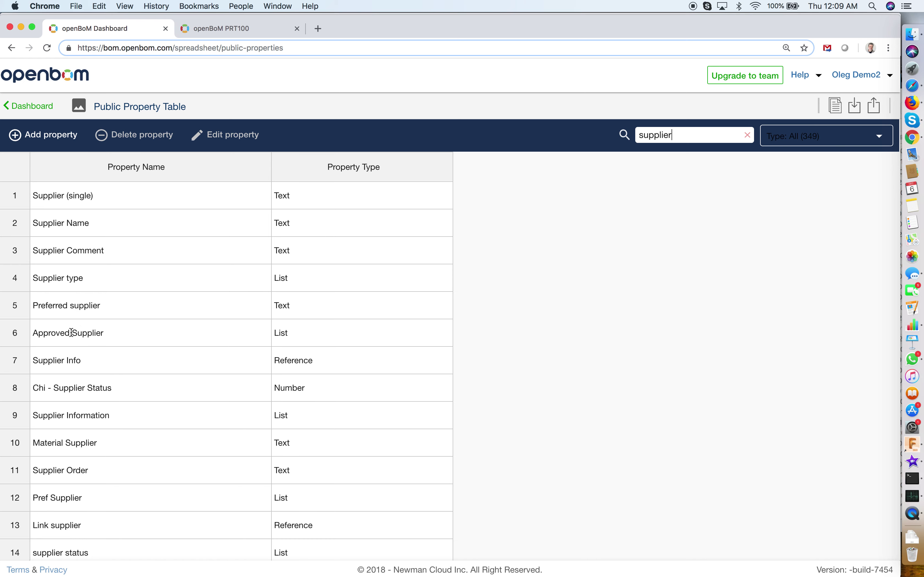
left_click(184, 307)
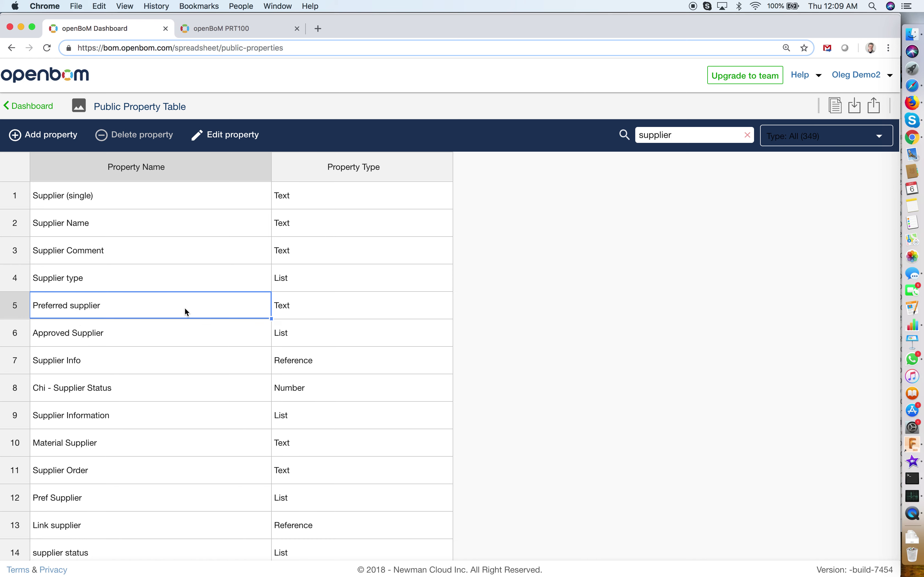
left_click(207, 369)
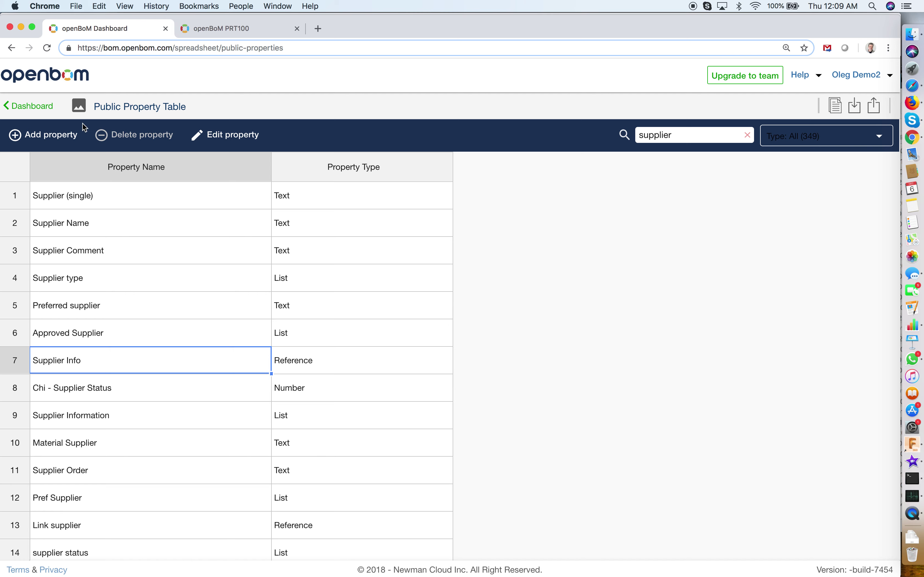
Step: Return to the property tables list, open the "private test" table and select its Manufacturing Part Num entry
left_click(49, 107)
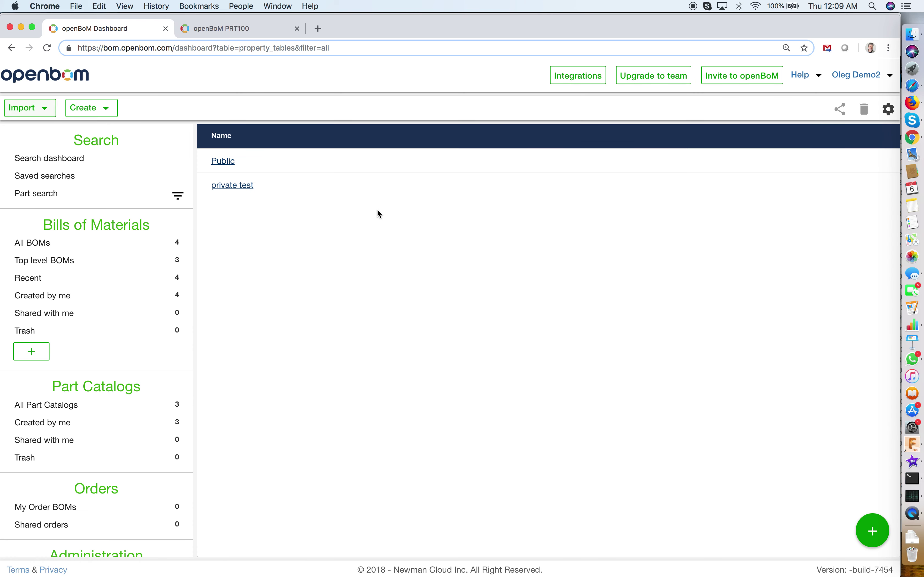
left_click(238, 189)
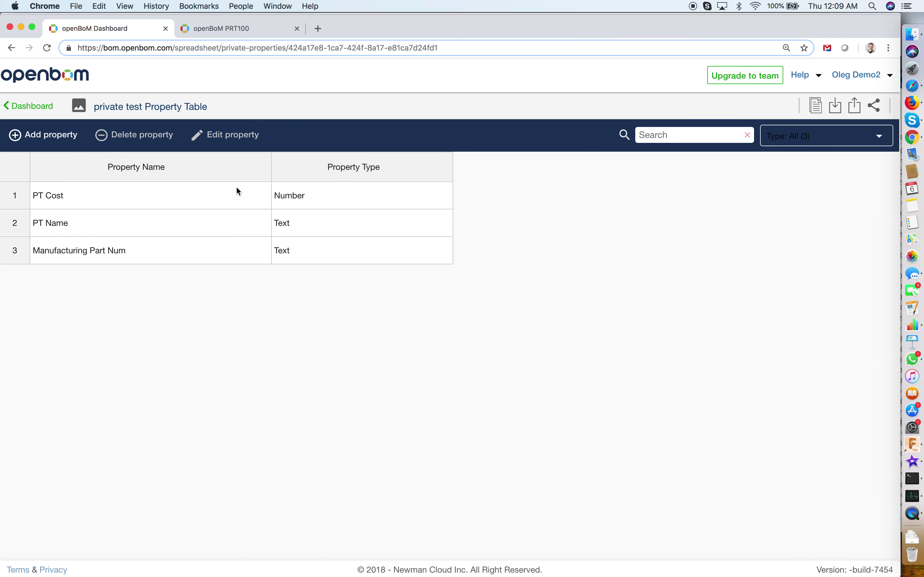
left_click(130, 260)
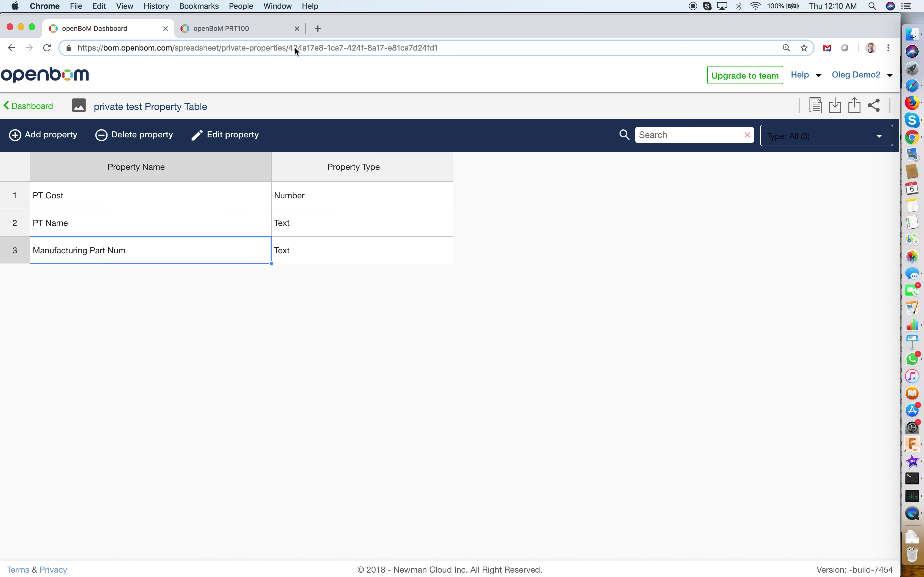
Step: Return to the PRT100 BOM, start inserting a property to the right of Manufacturing Part Num, and try "XYZ" while viewing the available property types
left_click(269, 32)
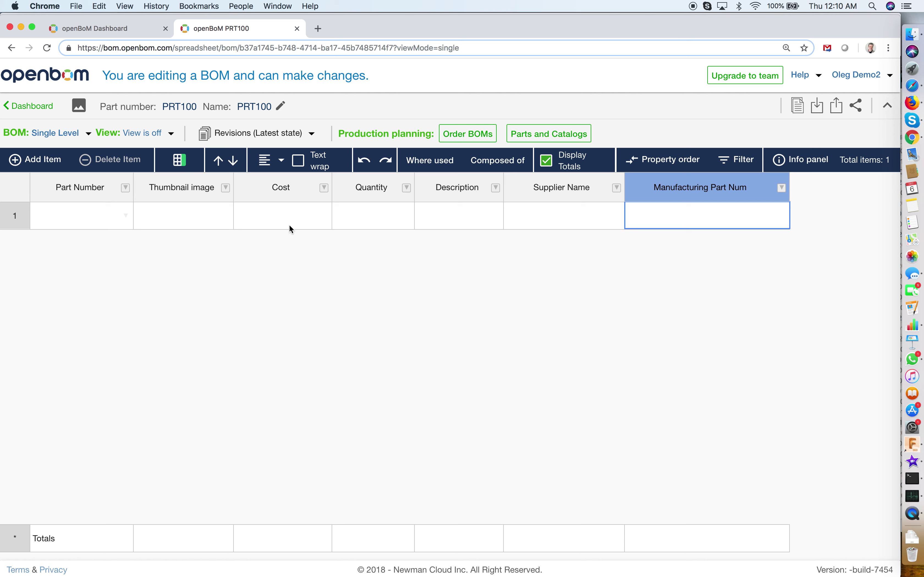
left_click(782, 188)
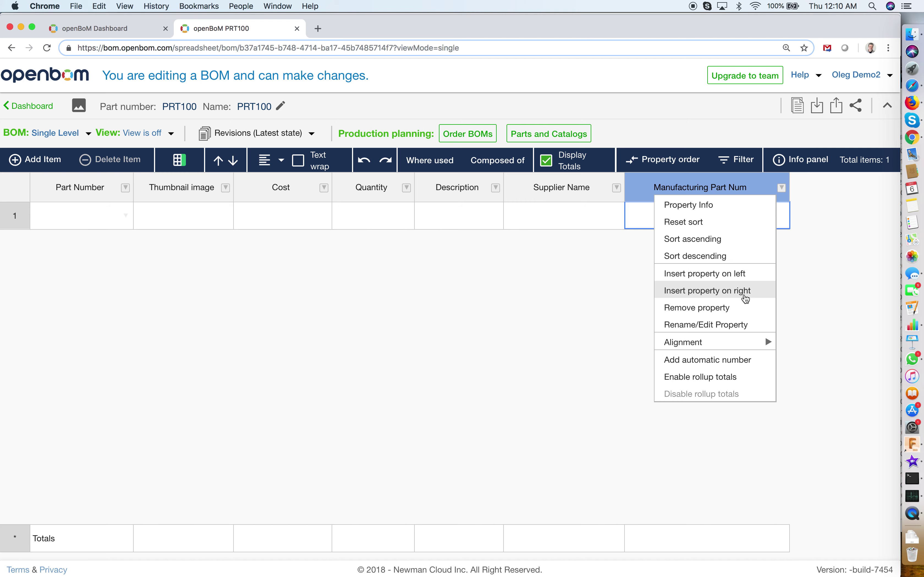
left_click(746, 291)
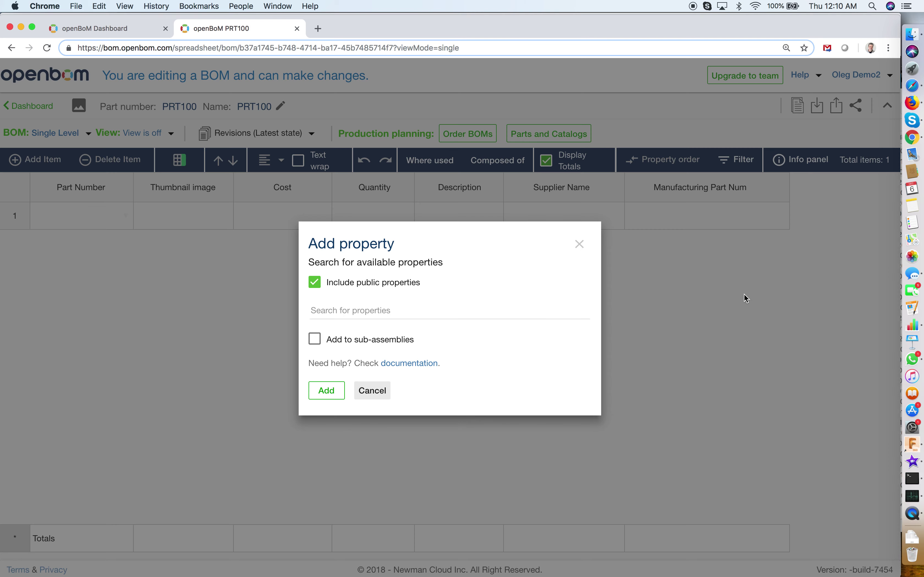
left_click(446, 315)
type("XYZ")
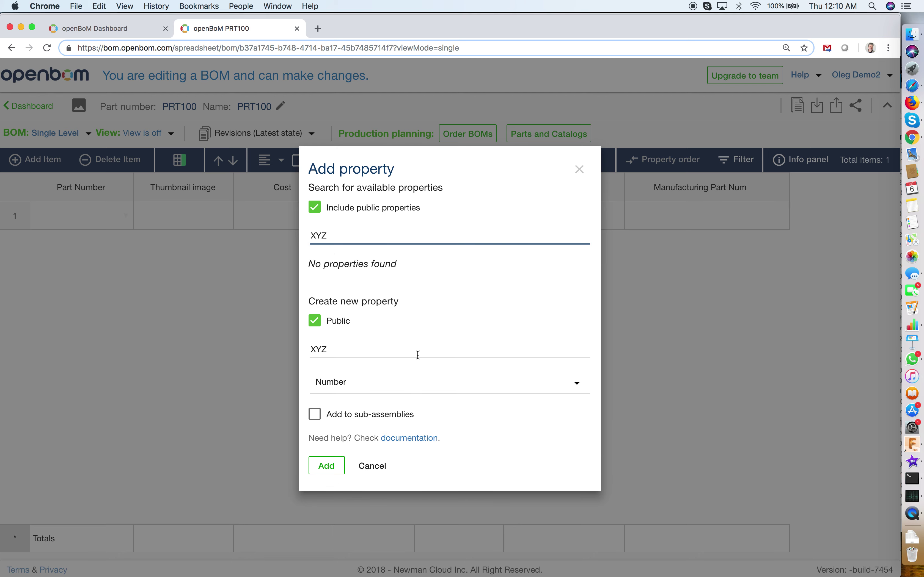
left_click(424, 390)
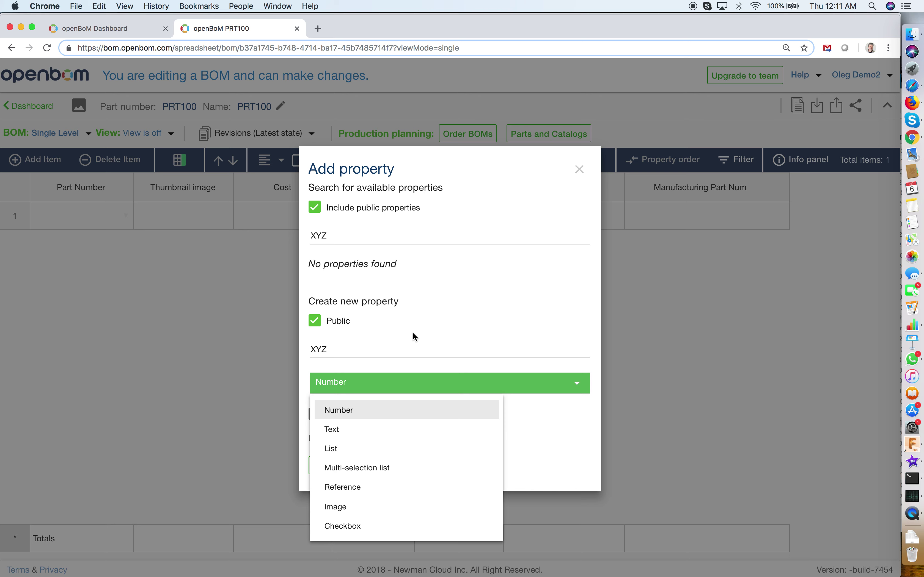
left_click(342, 241)
double_click(342, 241)
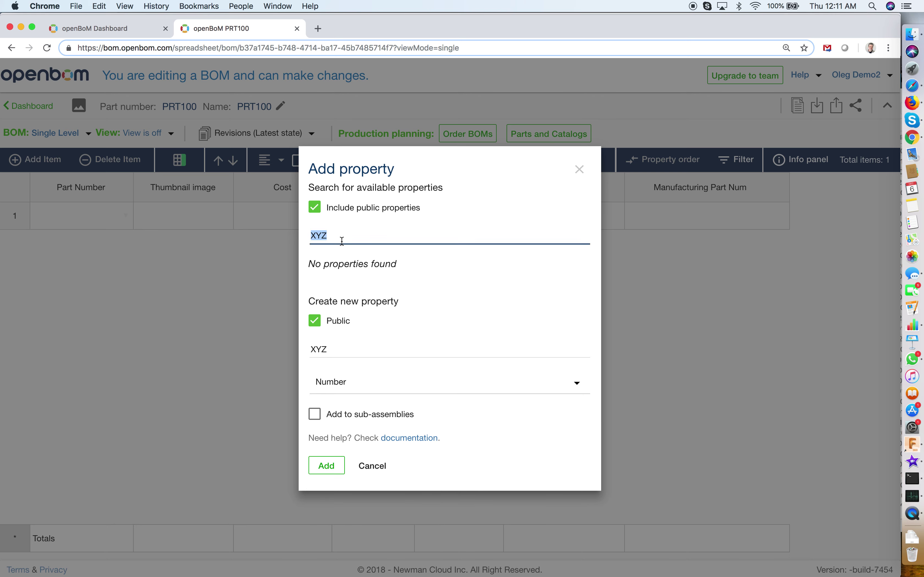
Step: Exclude public properties from the search and add Cat Reference as a new non-public Reference property in the "private test" table
left_click(317, 207)
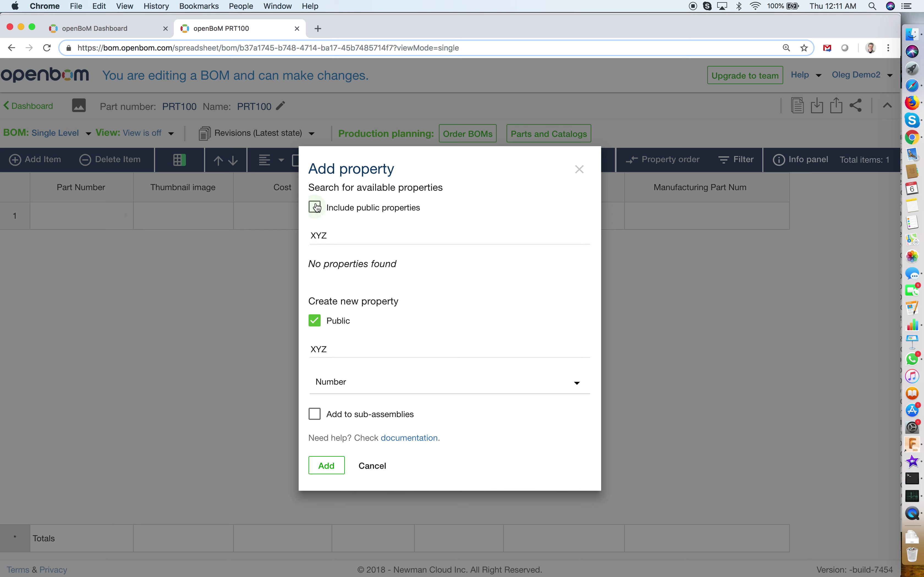
double_click(341, 235)
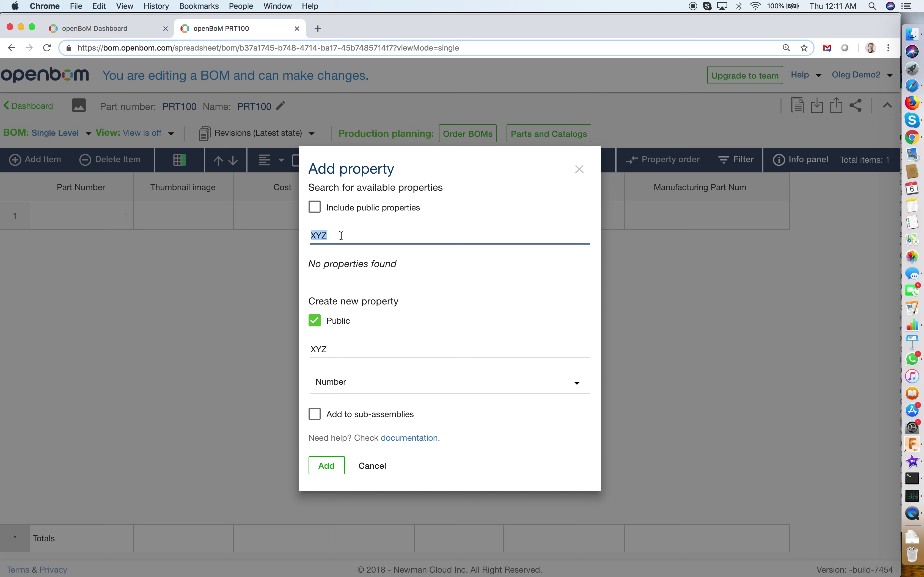
type("Cat Reference")
key("Tab")
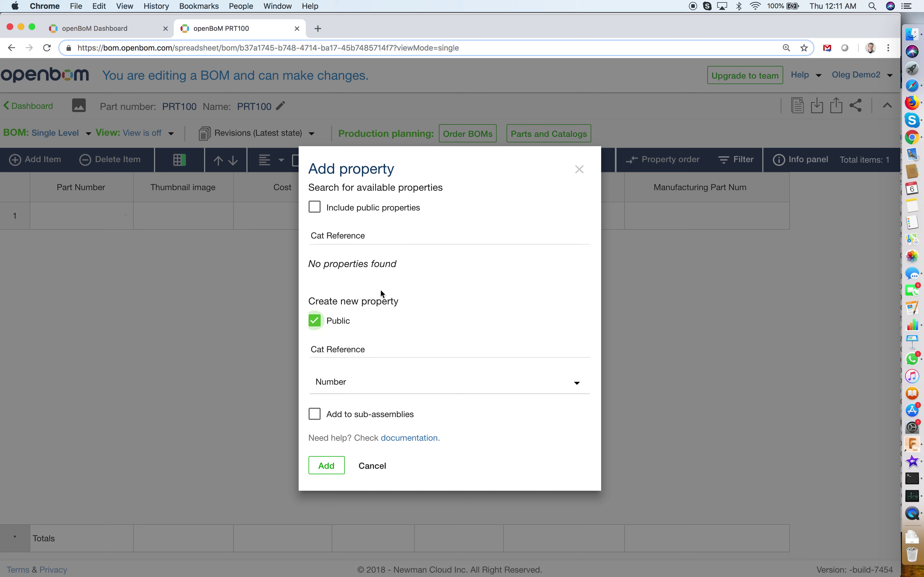
left_click(315, 327)
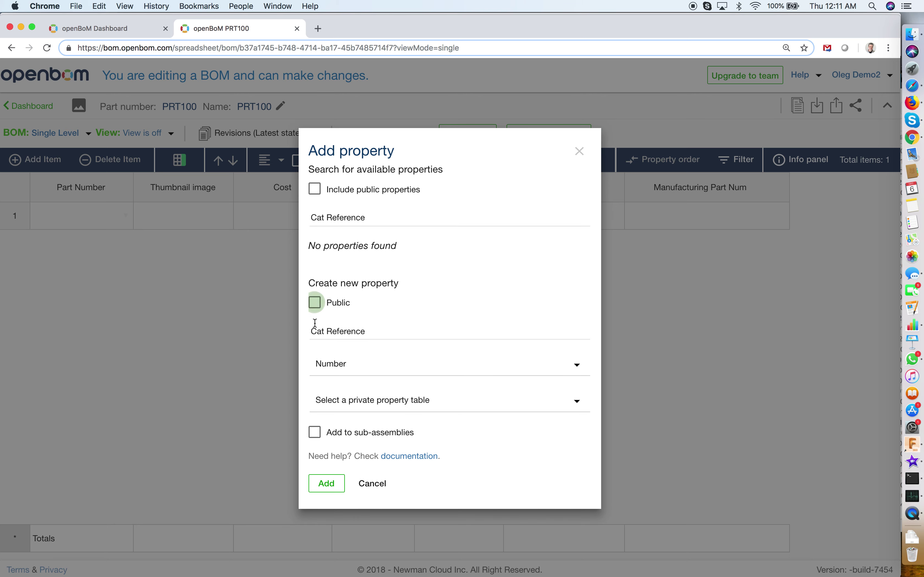
left_click(370, 369)
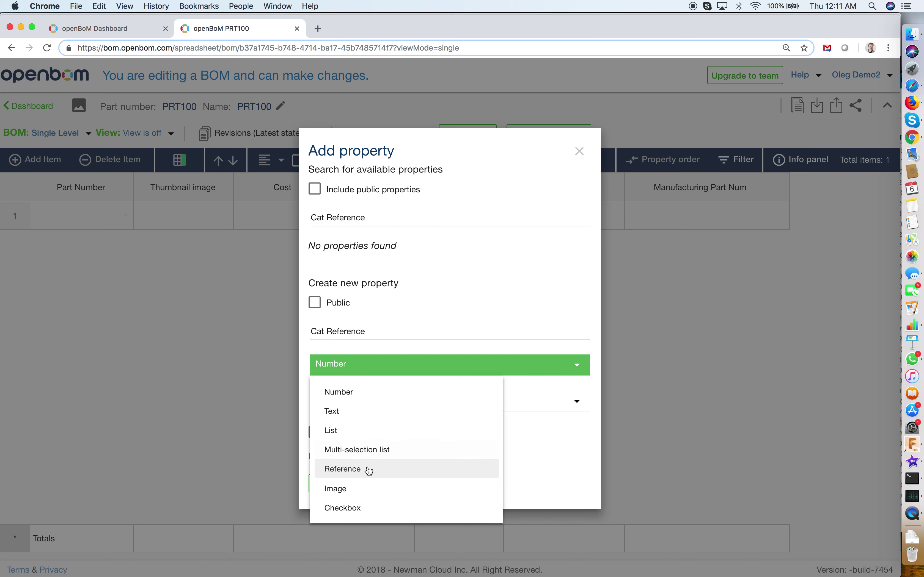
left_click(368, 469)
left_click(390, 407)
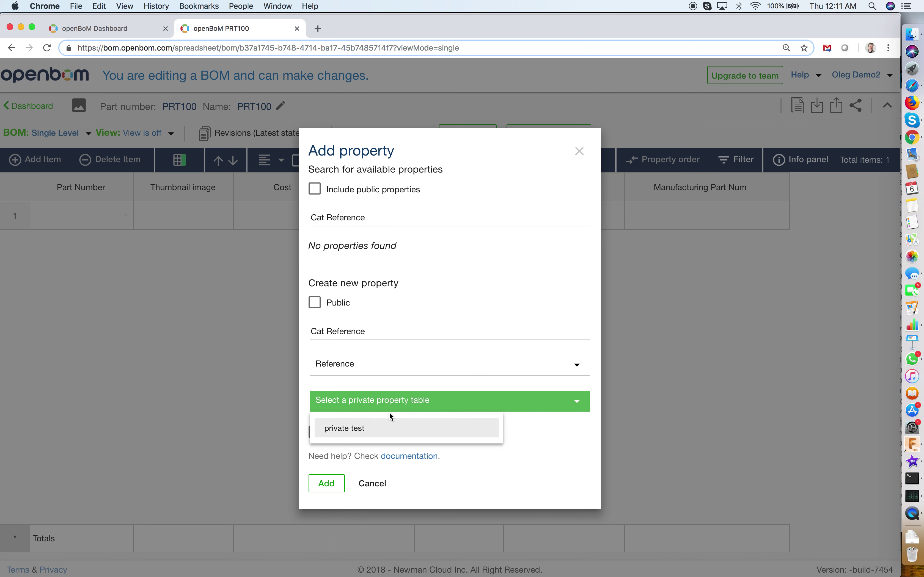
left_click(387, 429)
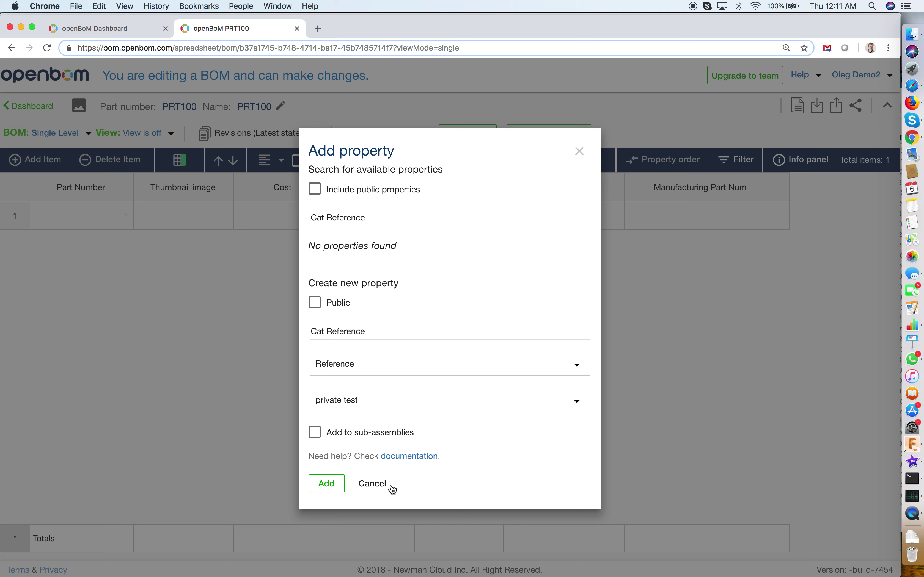
left_click(327, 483)
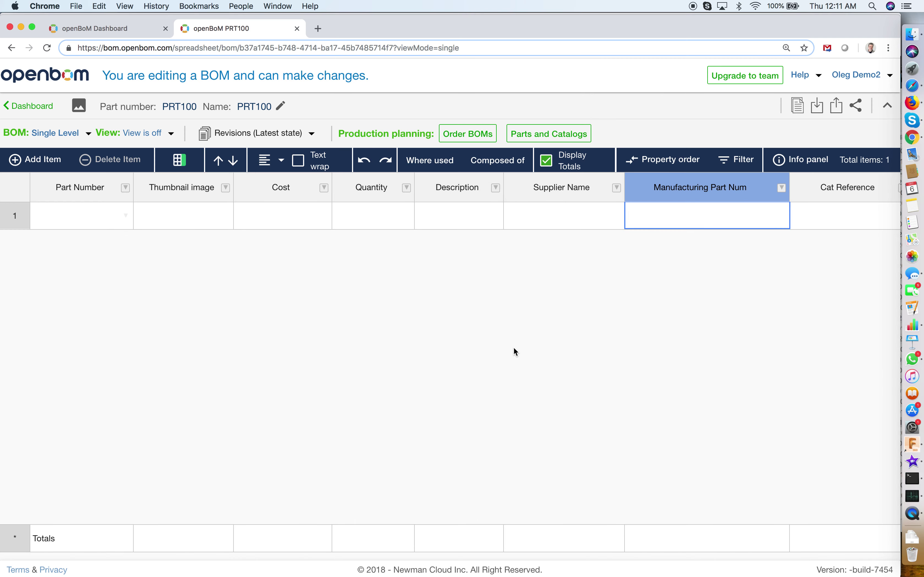
Step: Narrow the Manufacturing Part Num column and move Cat Reference up the property order to directly after Thumbnail image
left_click(815, 206)
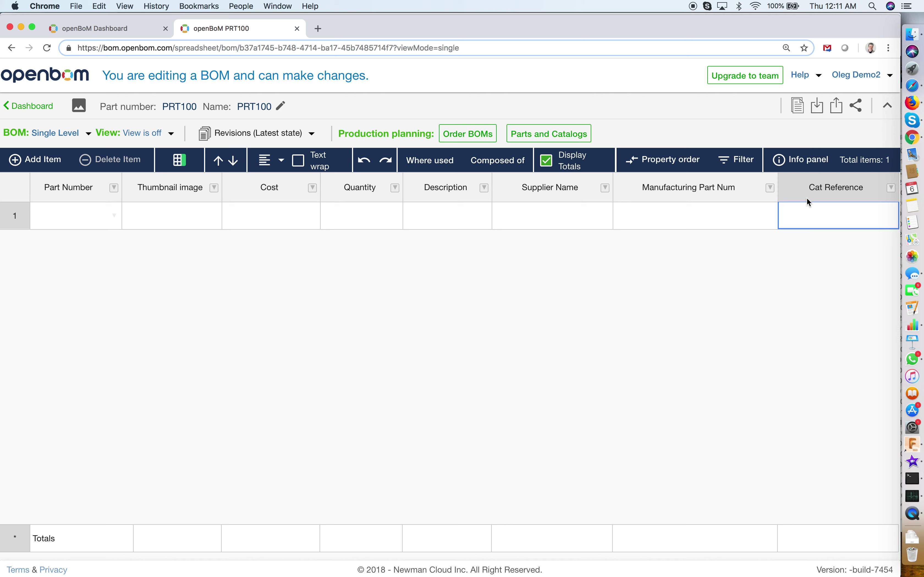
left_click_drag(776, 180, 724, 185)
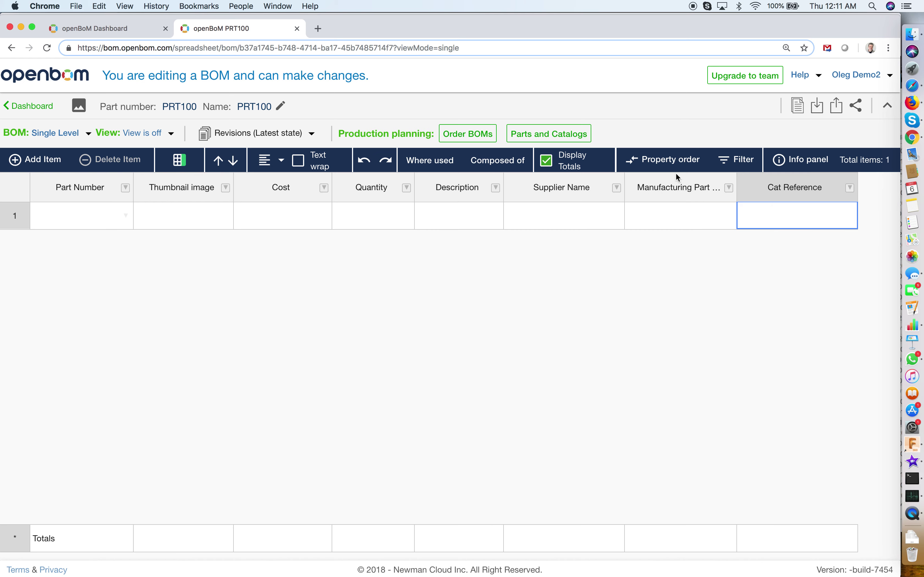
left_click(671, 163)
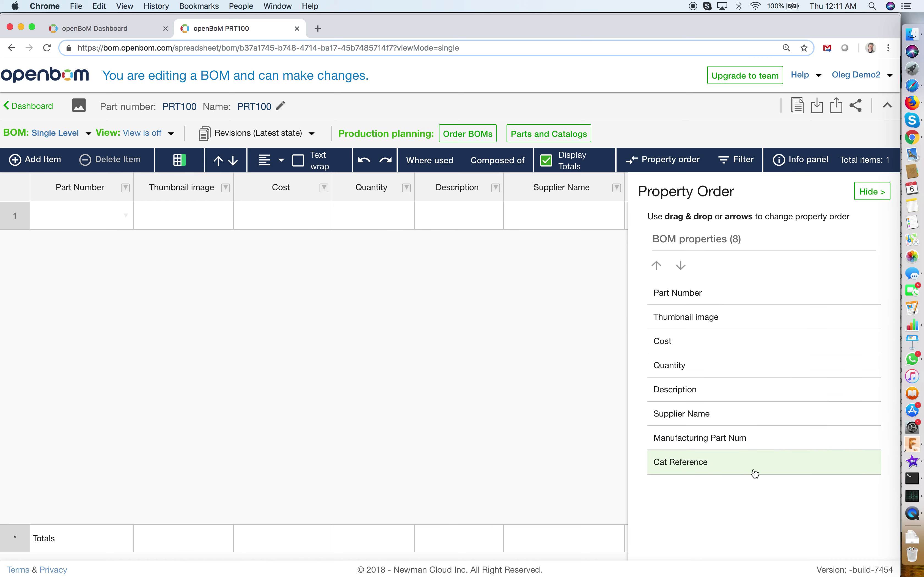
left_click(741, 469)
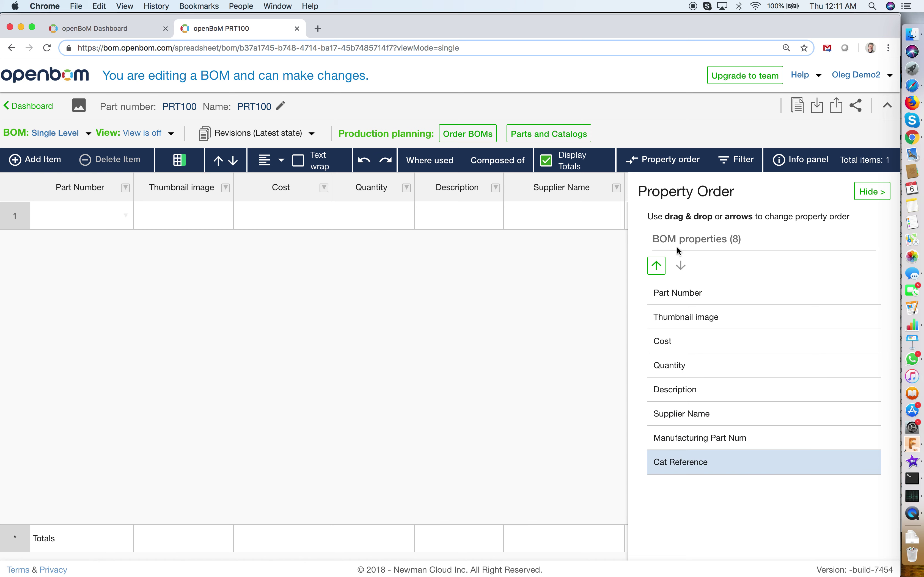
left_click(660, 268)
left_click(660, 268)
left_click(661, 269)
left_click(660, 269)
left_click(661, 268)
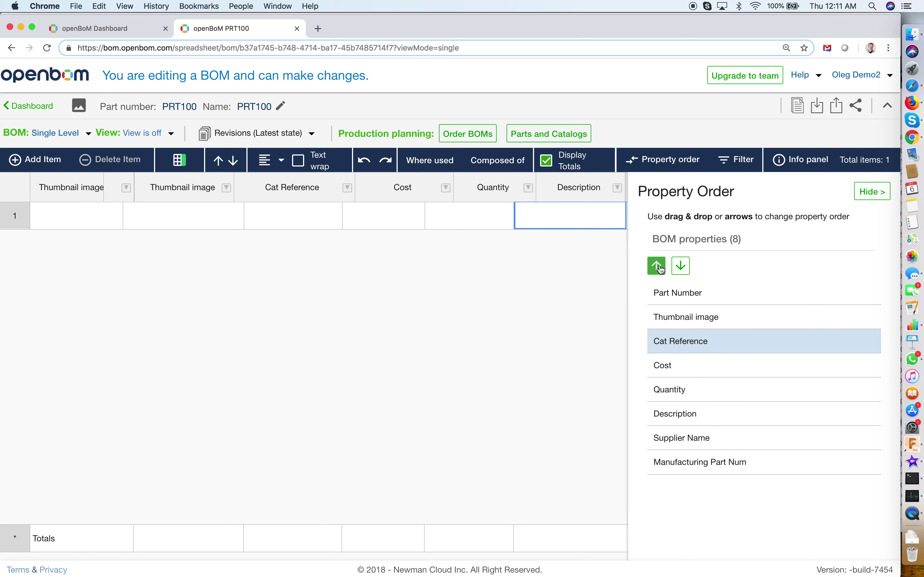
left_click(872, 191)
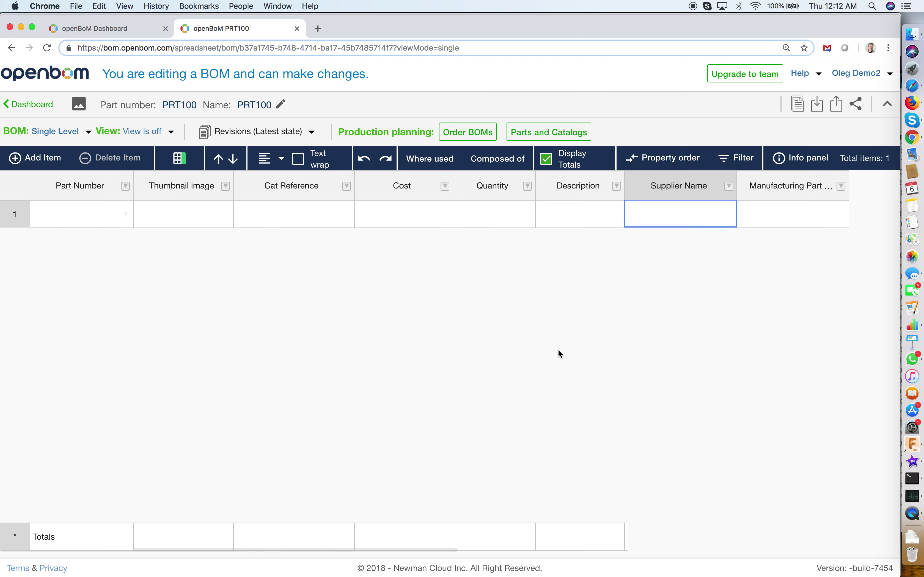
Step: Open the reference property of row 1's Cat Reference cell for editing, ready for its Link/URL
left_click(290, 221)
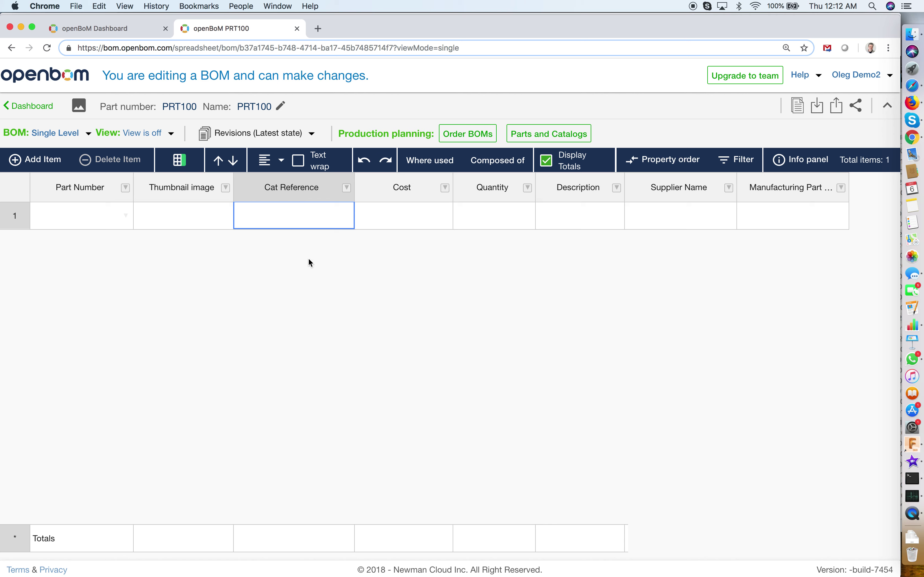
right_click(291, 222)
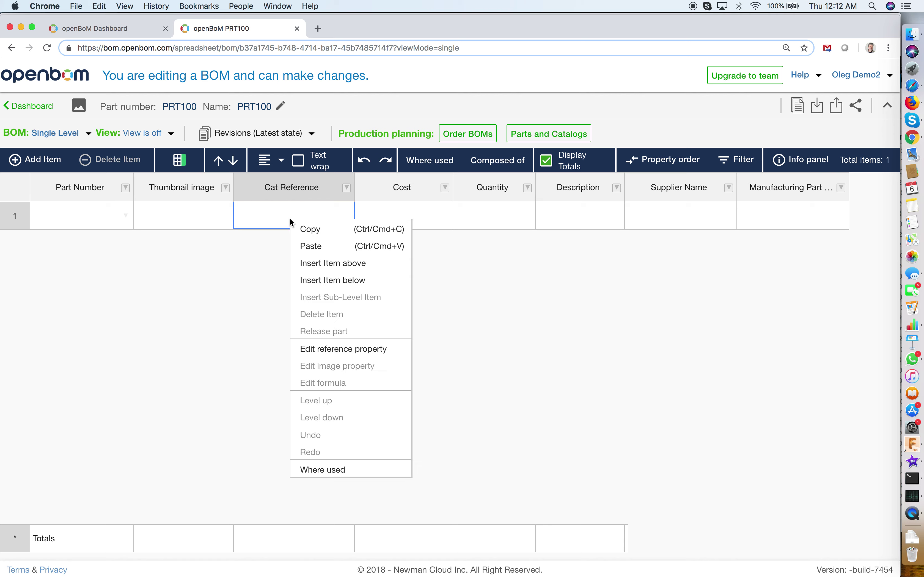
left_click(353, 350)
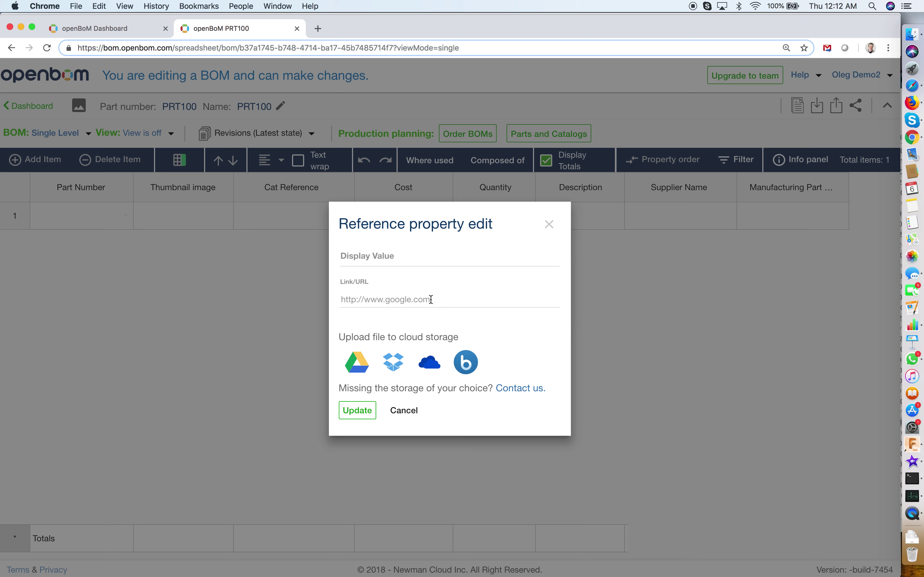
left_click(388, 253)
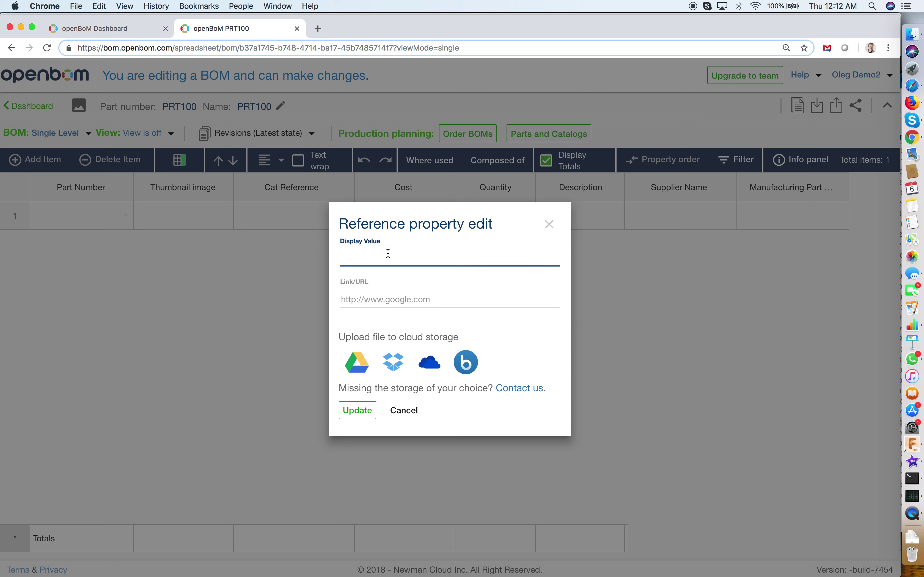
left_click(405, 300)
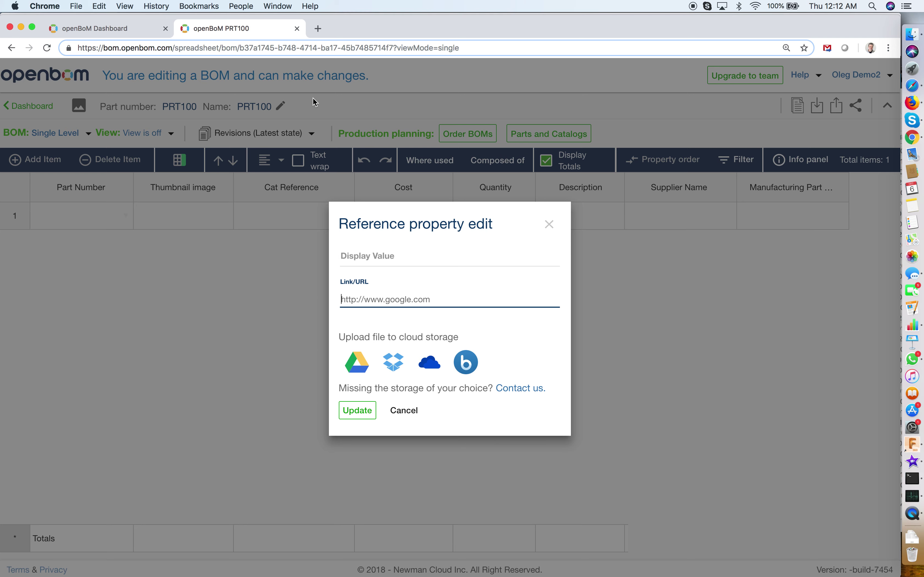
Step: Go to mcmaster.com in a new browser tab and open the product detail page of metric steel press-fit nut 99437A125
left_click(318, 29)
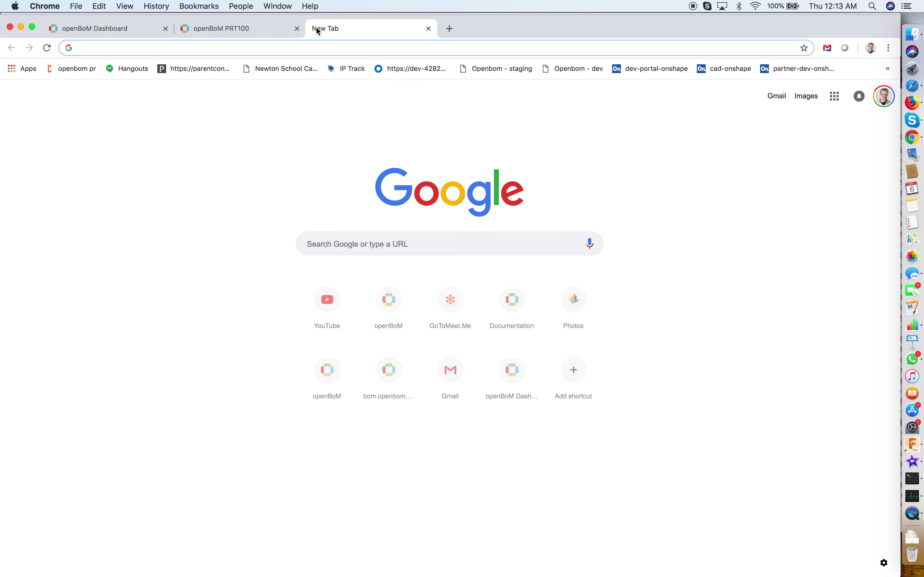
type("mc")
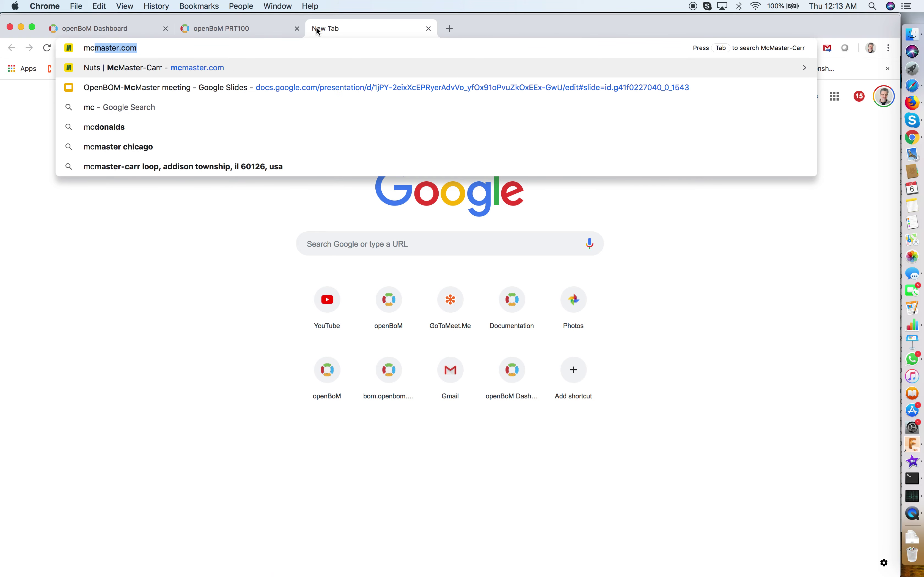
key("Return")
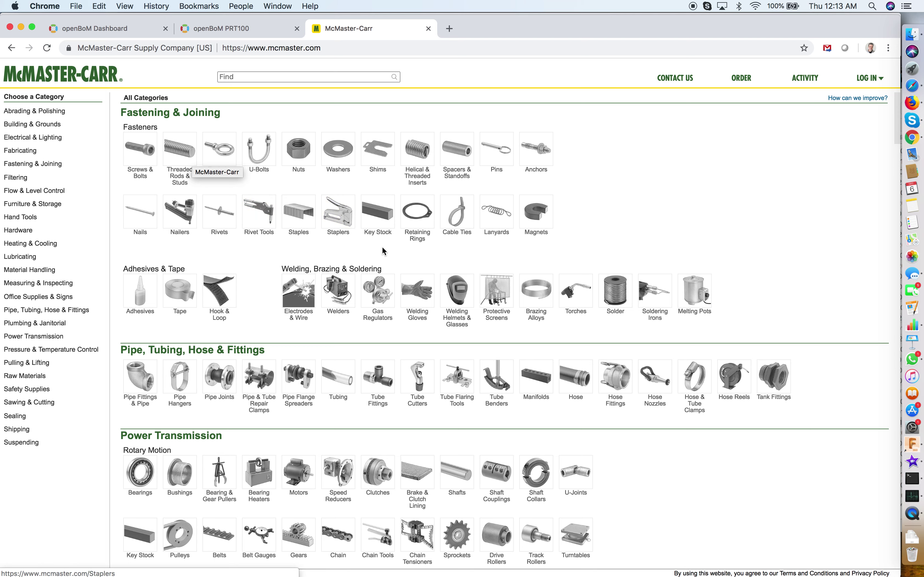
left_click(306, 156)
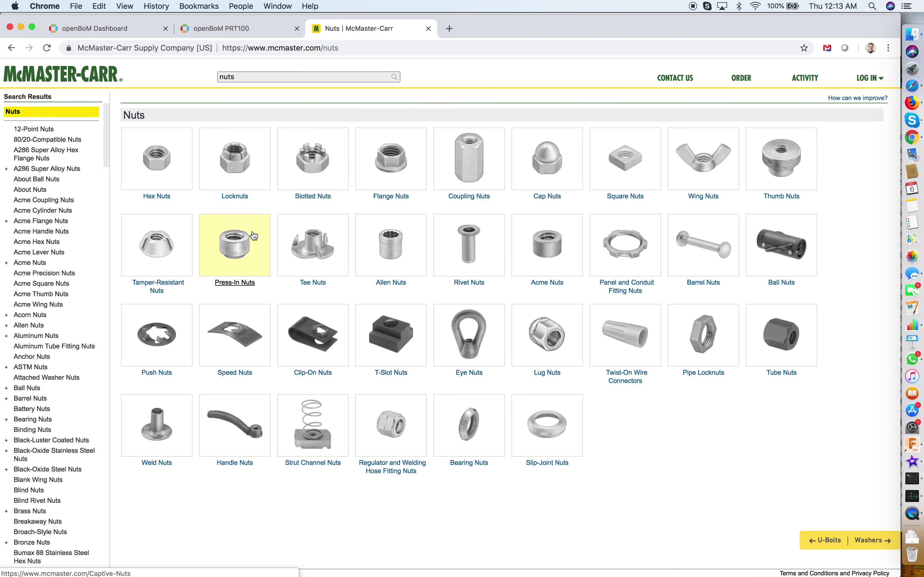
left_click(220, 239)
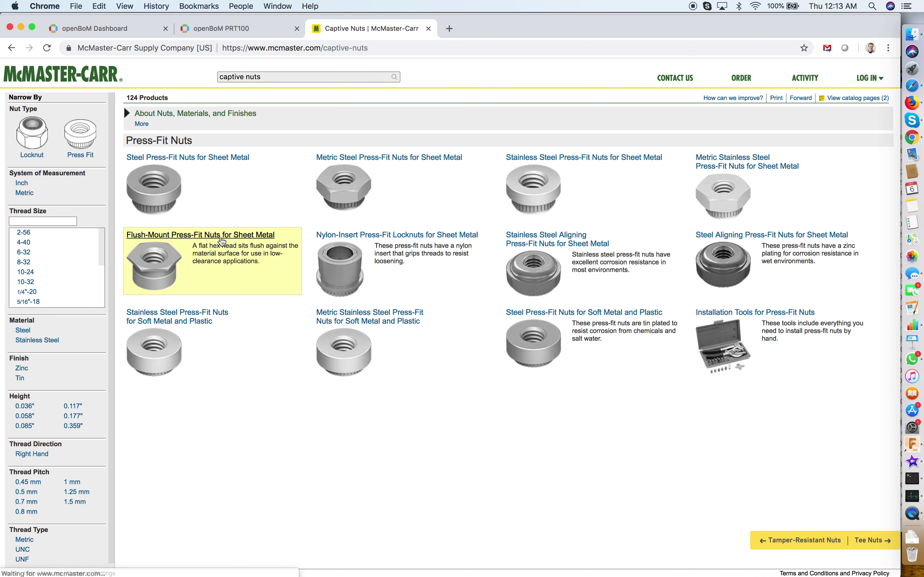
left_click(341, 196)
left_click(421, 241)
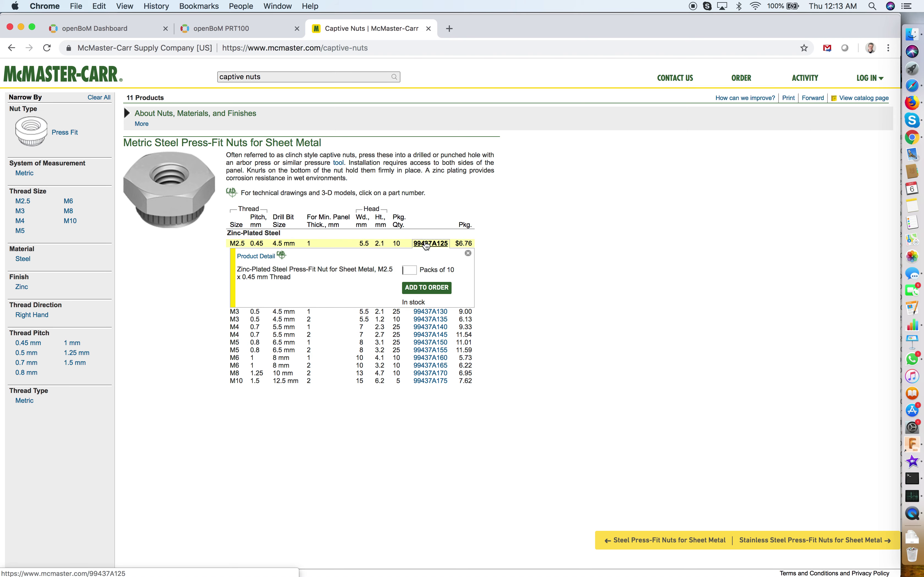
left_click(262, 258)
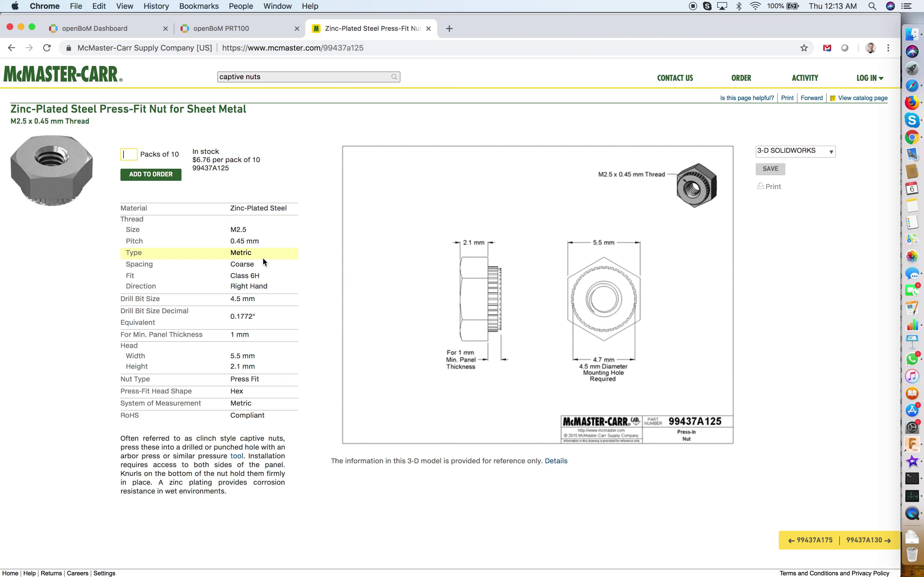
Step: Copy the nut's page address and paste it as the Link/URL of the Cat Reference in the PRT100 BOM
left_click(381, 49)
key("super+c")
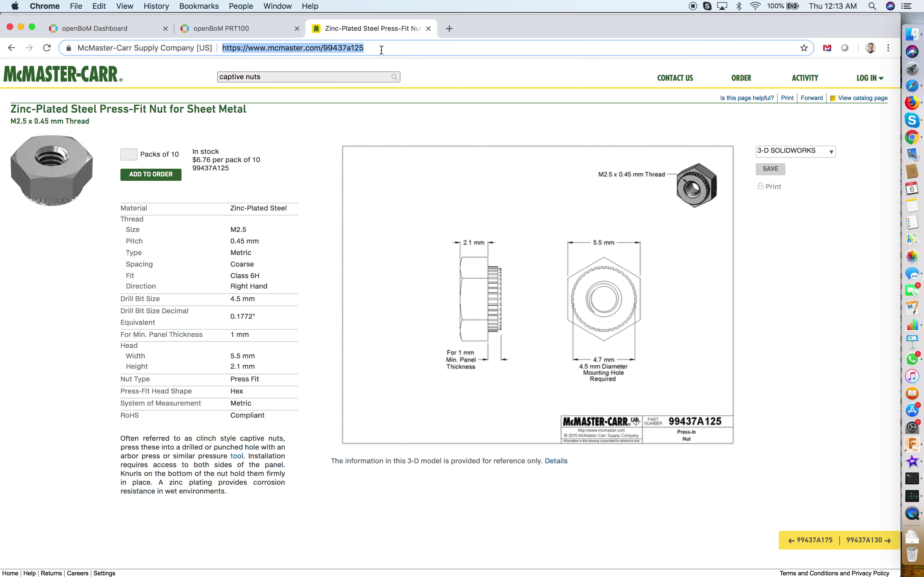
left_click(235, 26)
key("super+v")
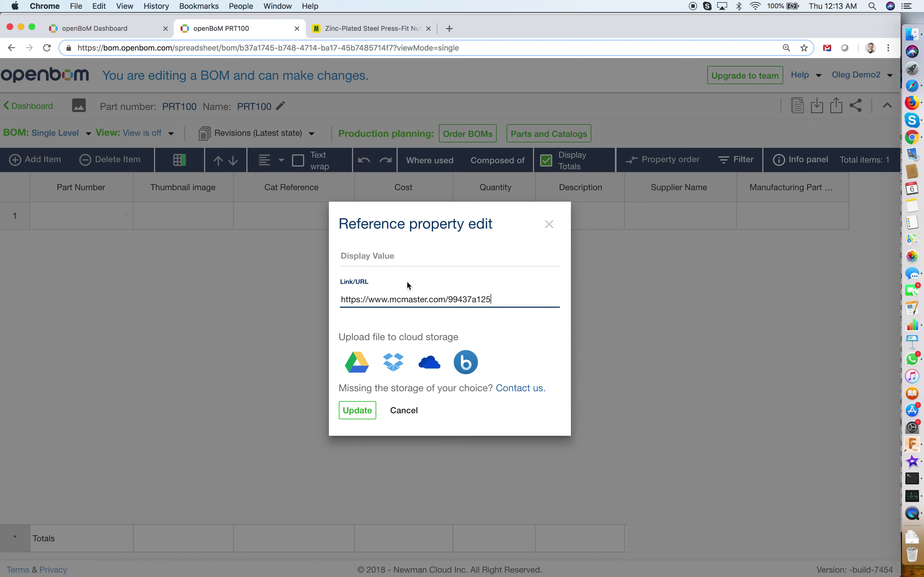
Step: Copy 99437a125 from the link into the reference's Display Value and update the Cat Reference
double_click(465, 301)
key("super+c")
left_click(394, 256)
key("super+v")
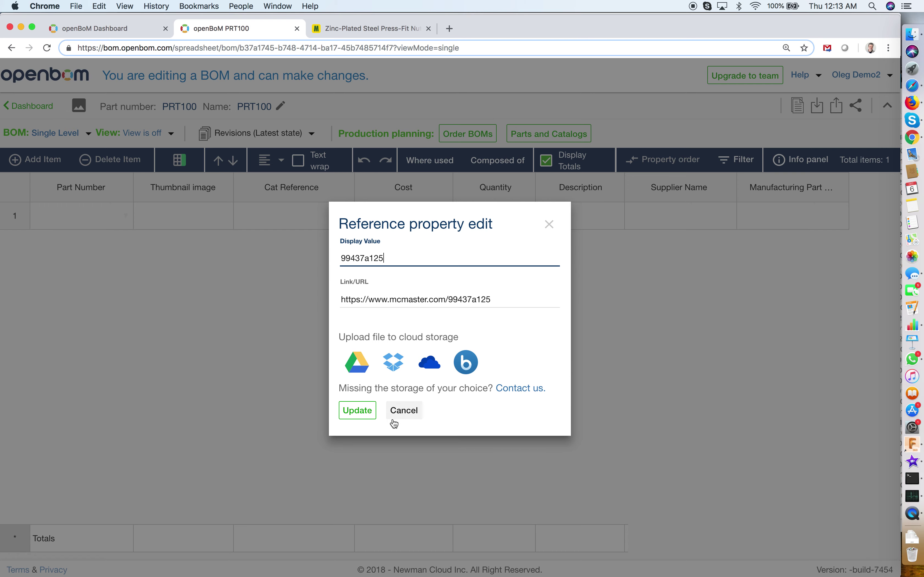
left_click(362, 411)
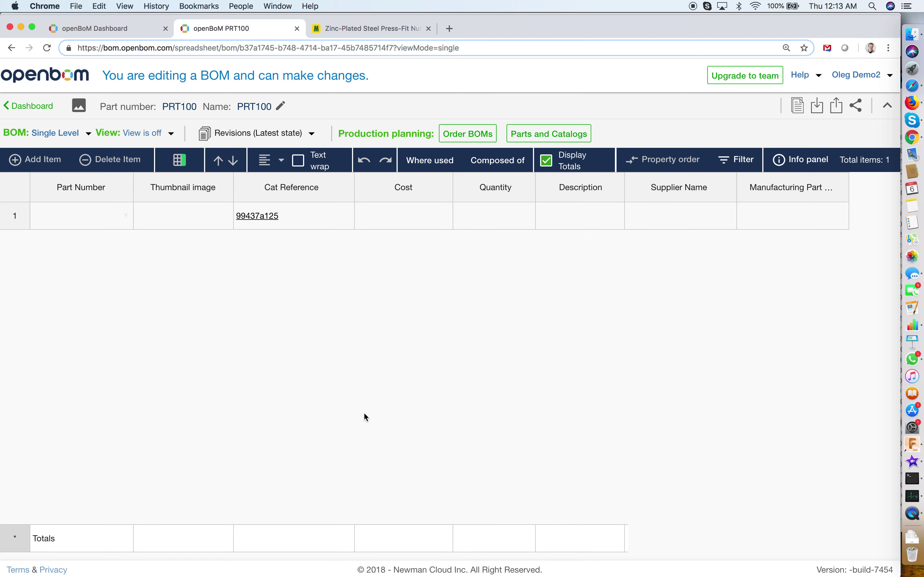
Step: Enter 123123 as the Part Number of row 1
left_click(394, 223)
left_click(82, 217)
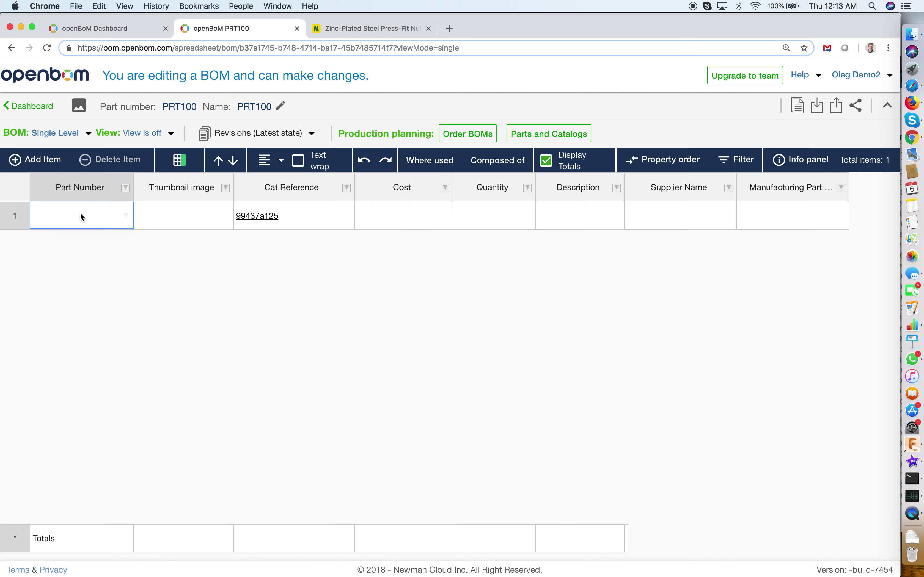
type("123123")
left_click(181, 225)
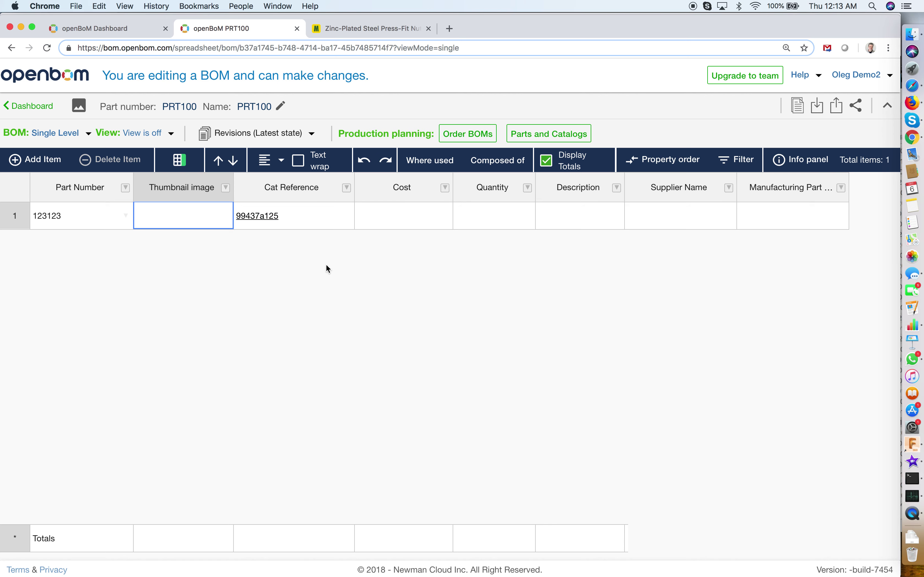
Step: Follow row 1's Cat Reference link to view the linked McMaster-Carr page, and return to the PRT100 BOM
left_click(269, 218)
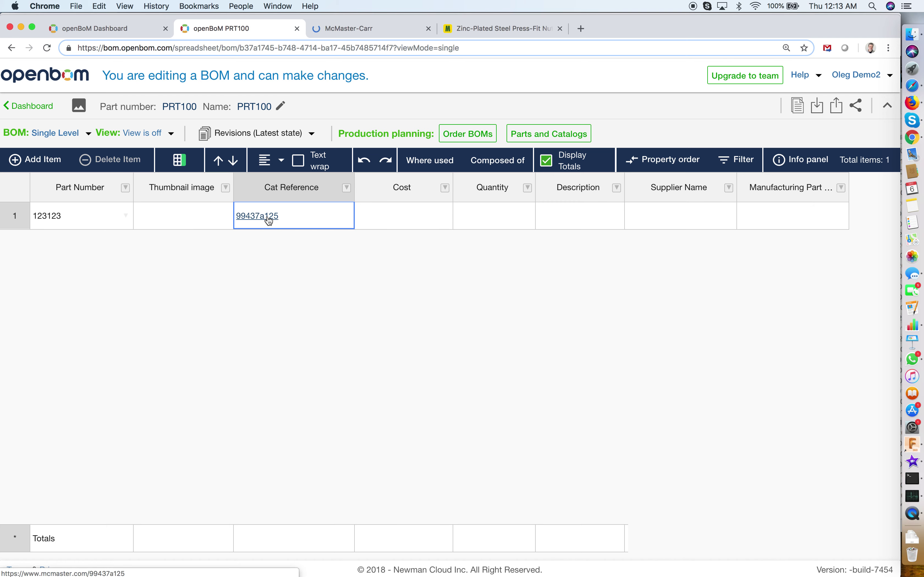
left_click(353, 29)
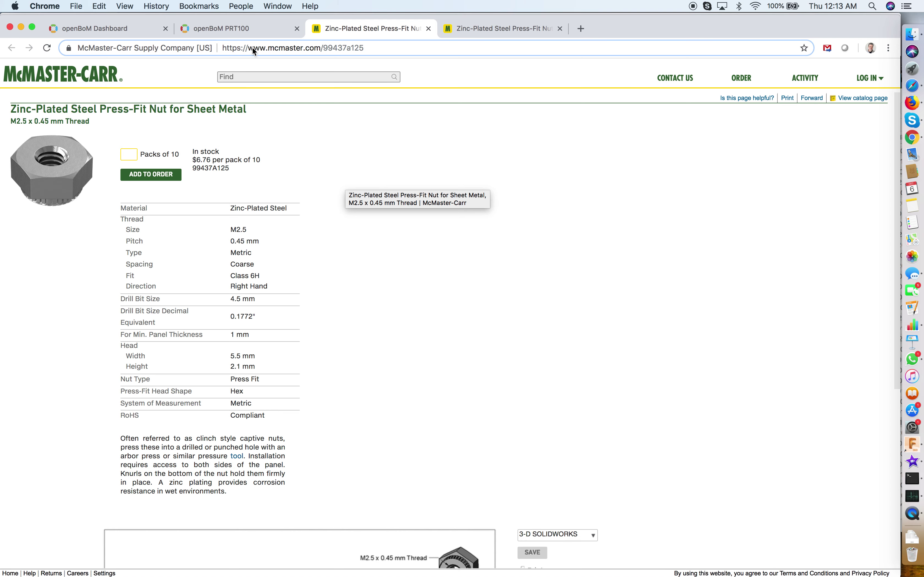
left_click(241, 31)
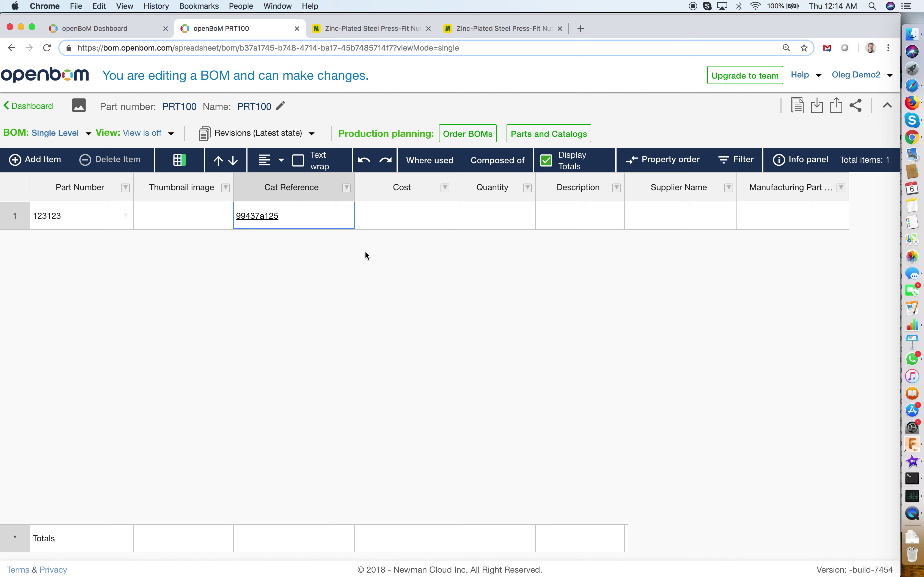
Step: Start a new non-public property named Status to the right of Cat Reference, excluding public properties from the search
left_click(347, 188)
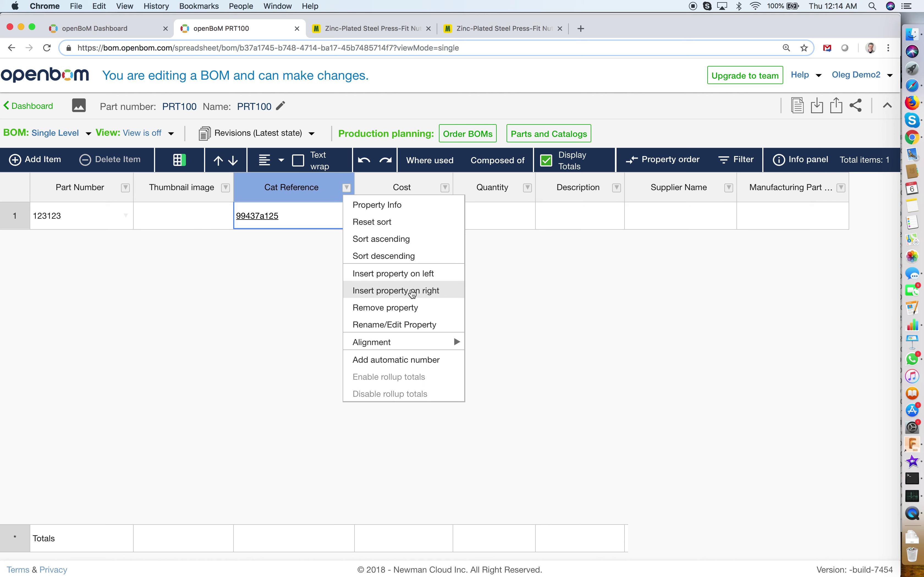
left_click(413, 292)
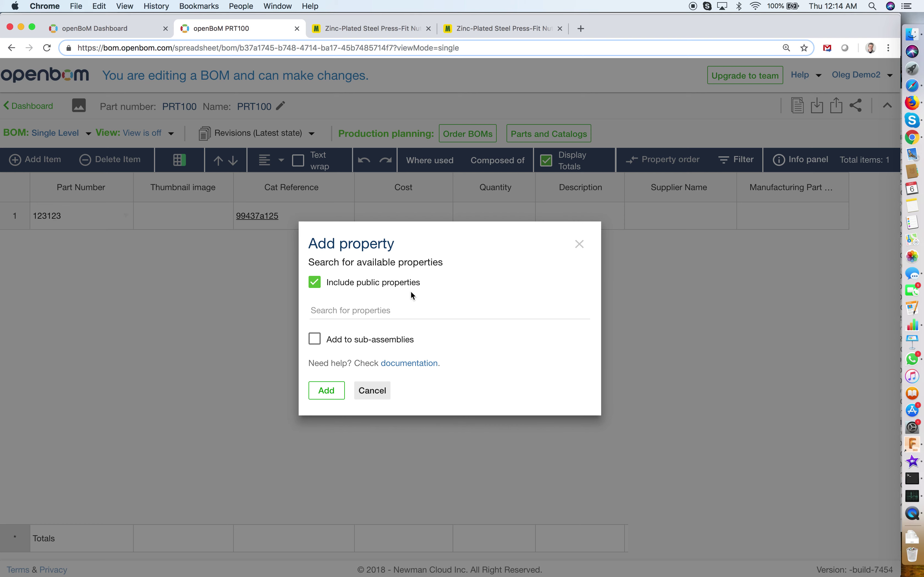
left_click(316, 282)
left_click(338, 312)
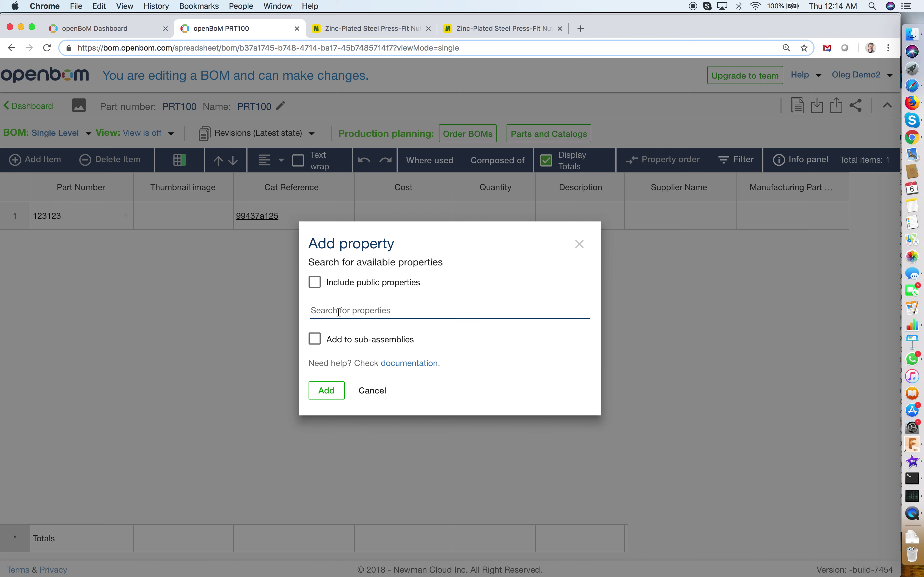
type("Status")
left_click(316, 321)
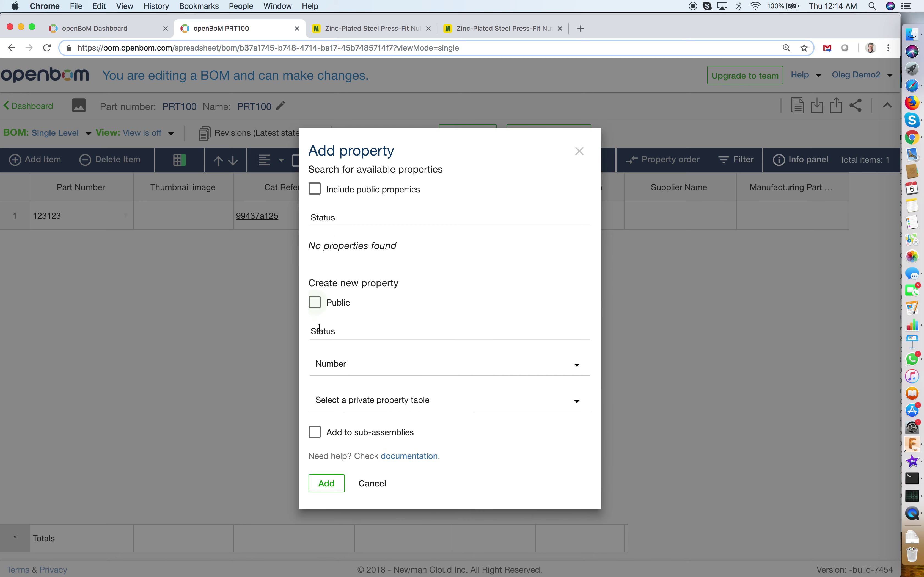
Step: Add Status as a Checkbox property in the "private test" table and tick it for part 123123
left_click(365, 368)
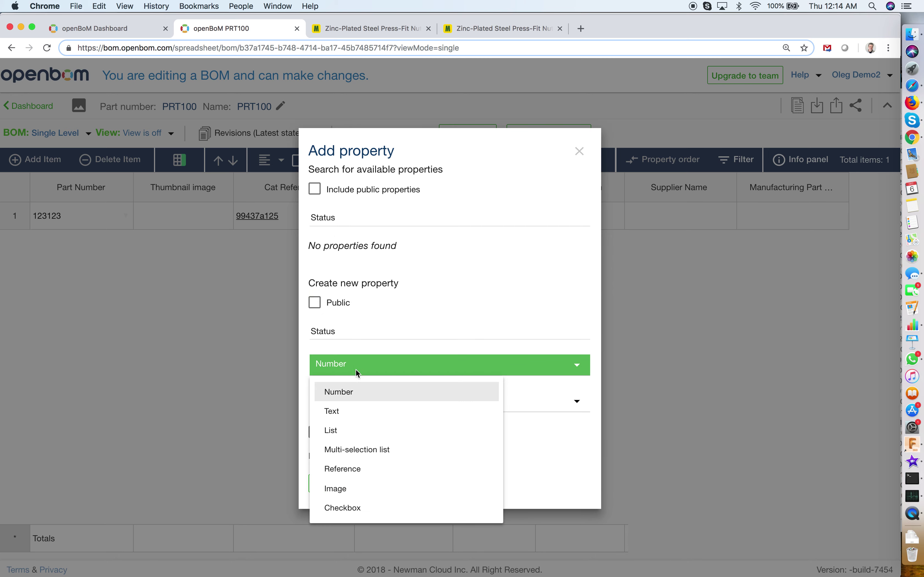
left_click(359, 509)
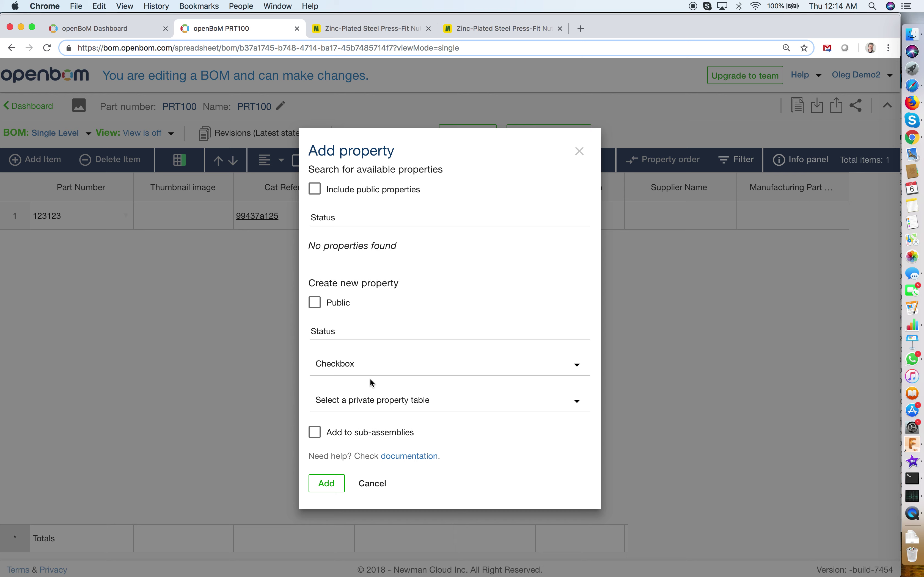
left_click(386, 399)
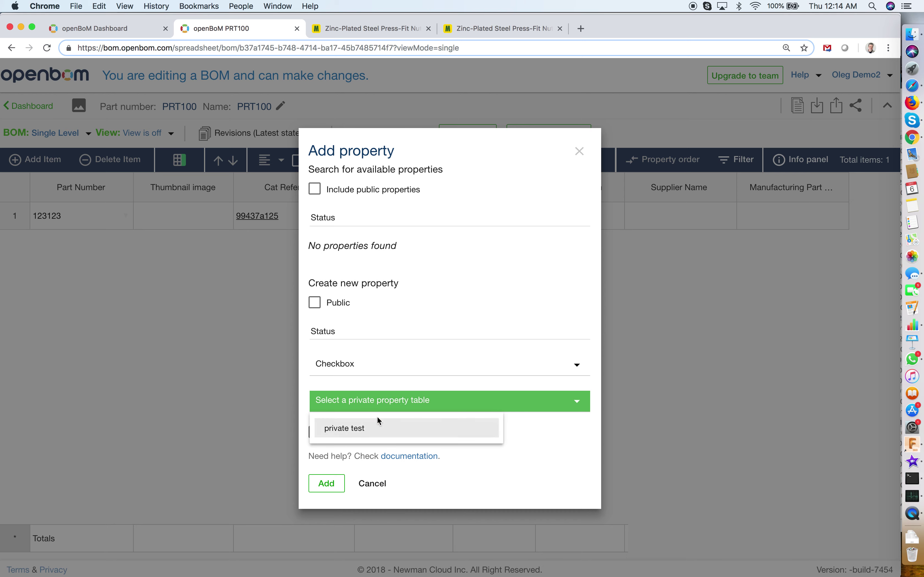
left_click(369, 435)
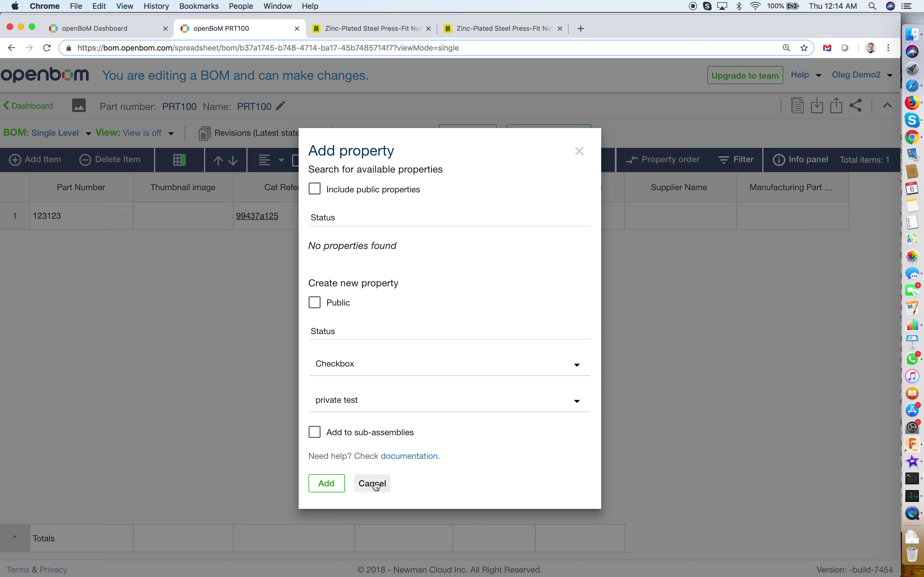
left_click(328, 482)
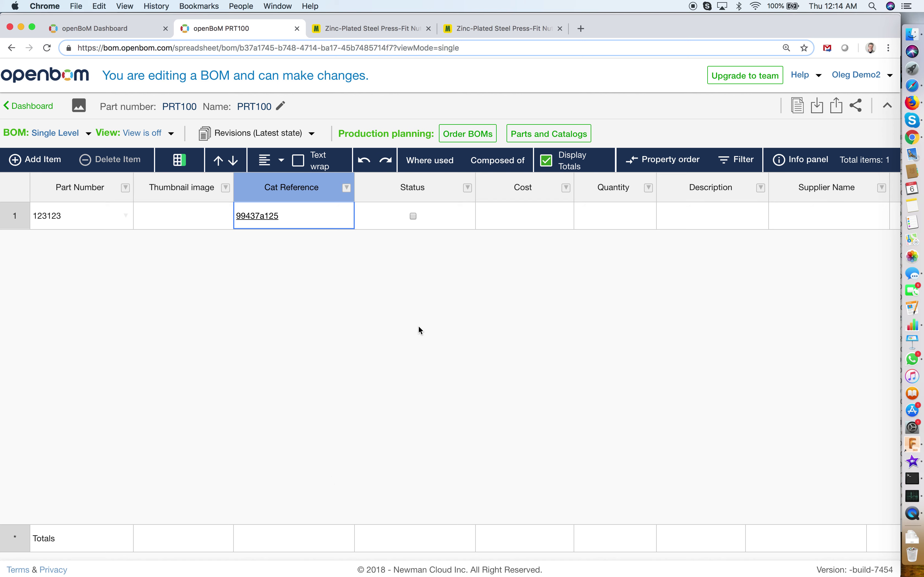
left_click(414, 217)
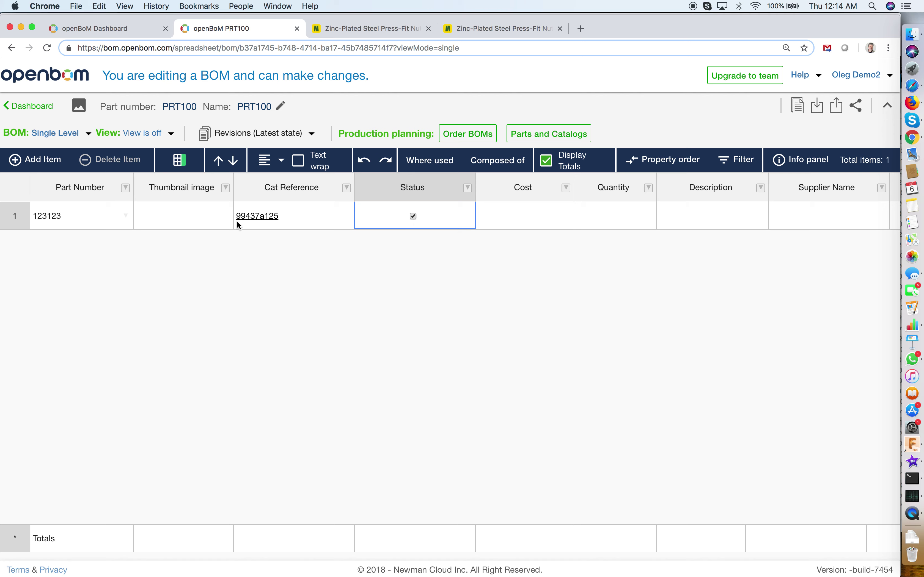
Step: Start a new property named Preview to the right of Thumbnail image, excluding public properties from the search
left_click(226, 189)
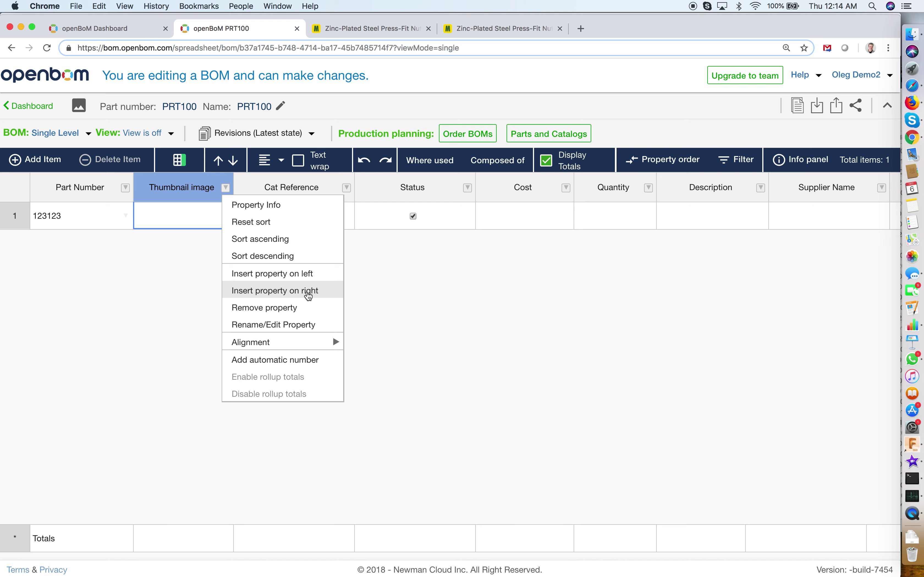
left_click(308, 292)
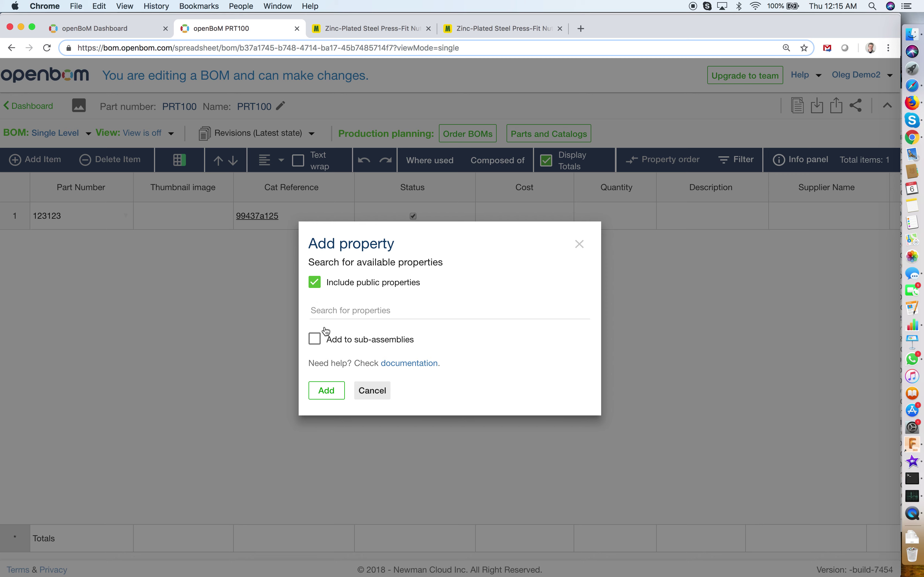
left_click(315, 283)
left_click(338, 316)
type("Preview")
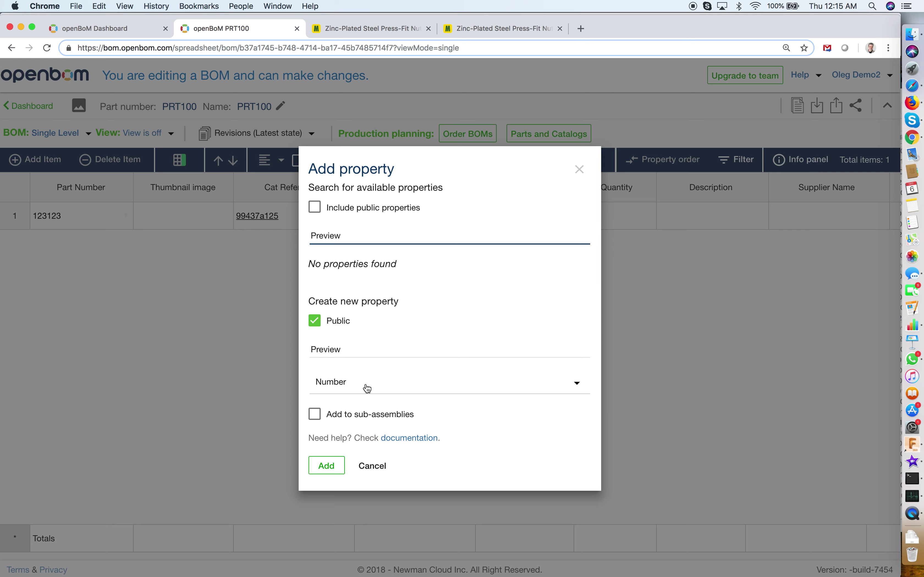
Step: Make Preview a non-public Image property in the "private test" table and add it to the BOM
left_click(357, 382)
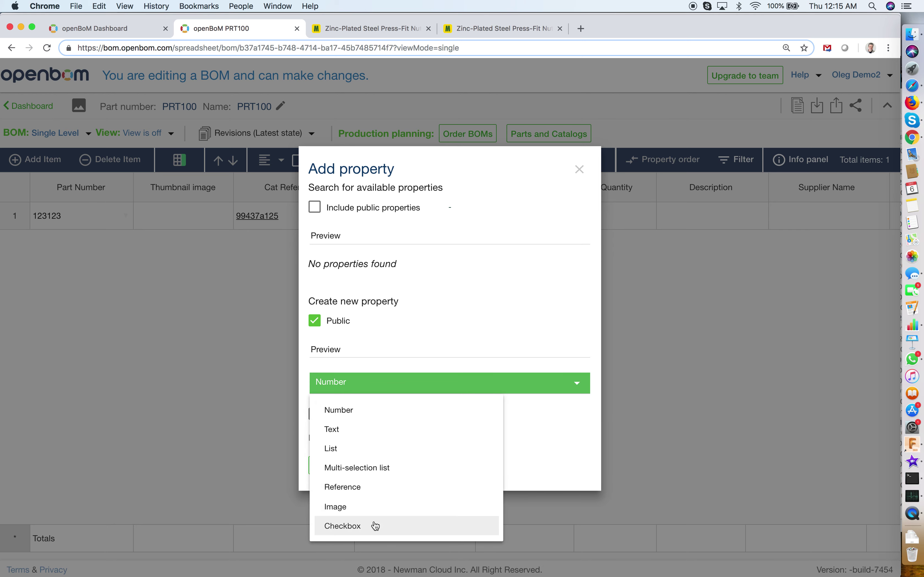
left_click(359, 509)
left_click(315, 322)
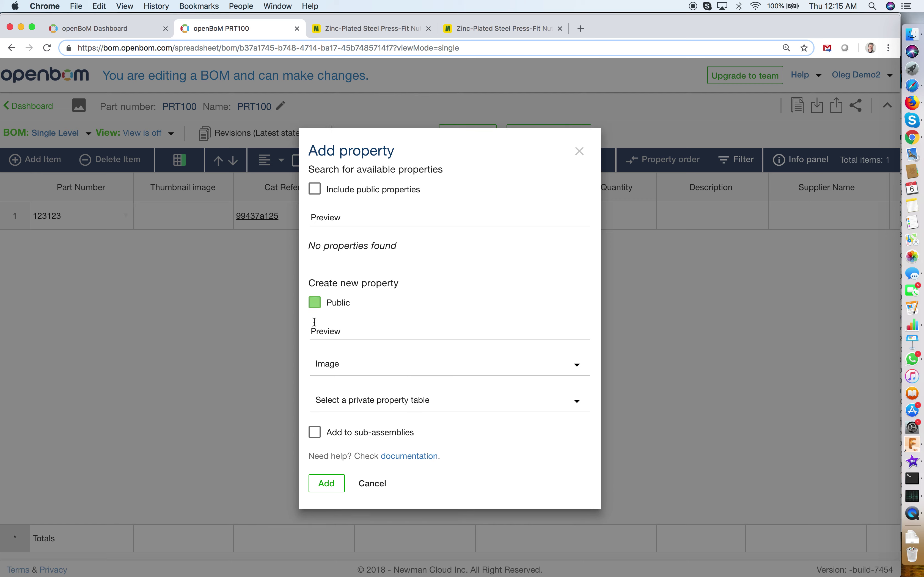
left_click(351, 408)
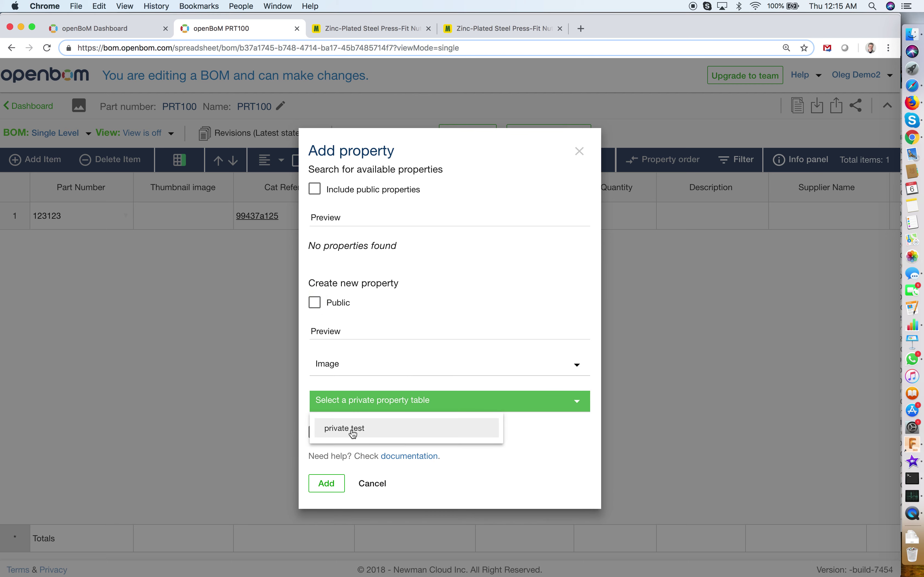
left_click(353, 434)
left_click(332, 483)
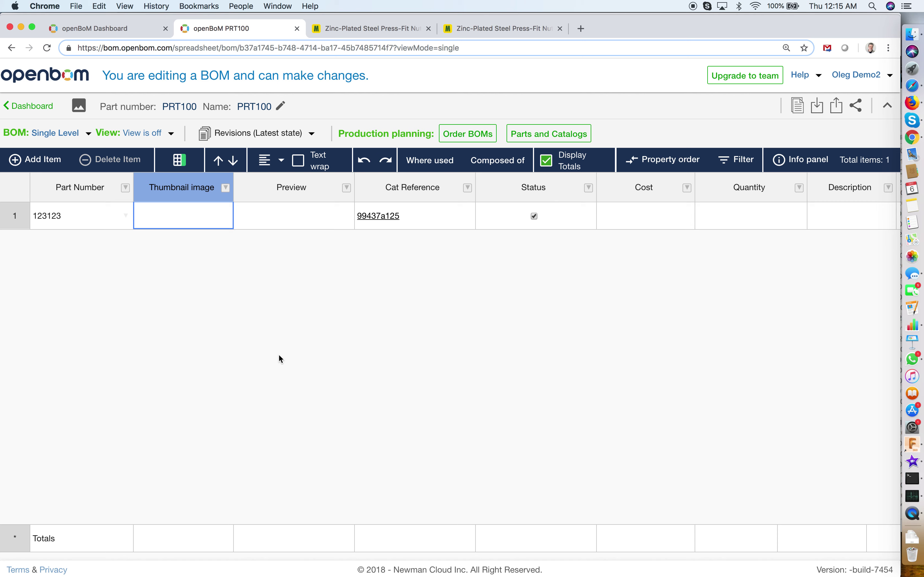
Step: View the property info of the Preview column to check its table and type, and close it
left_click(316, 223)
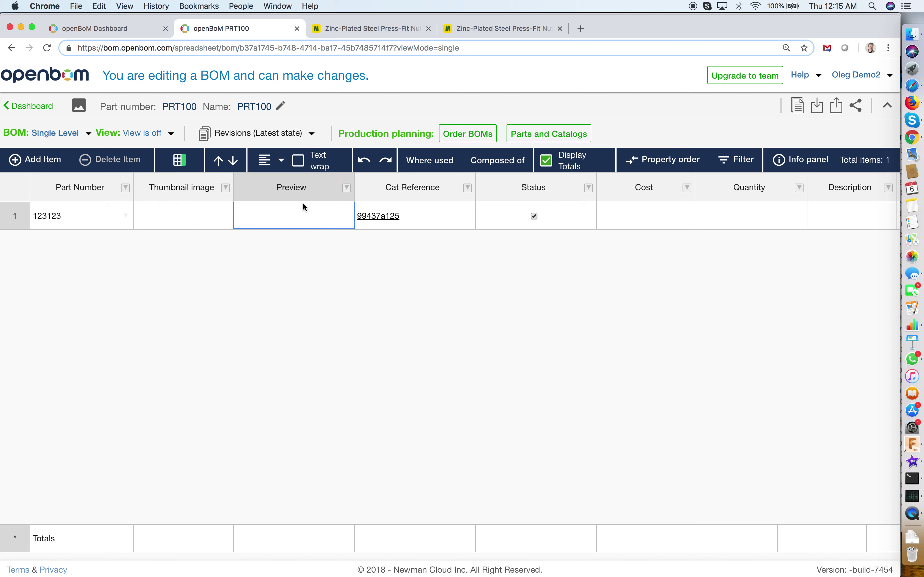
left_click(346, 188)
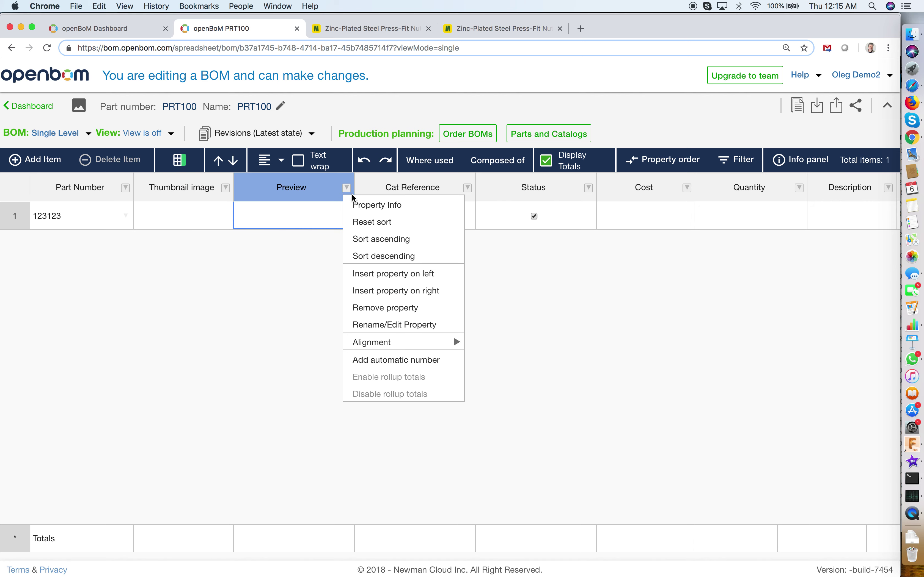
left_click(365, 204)
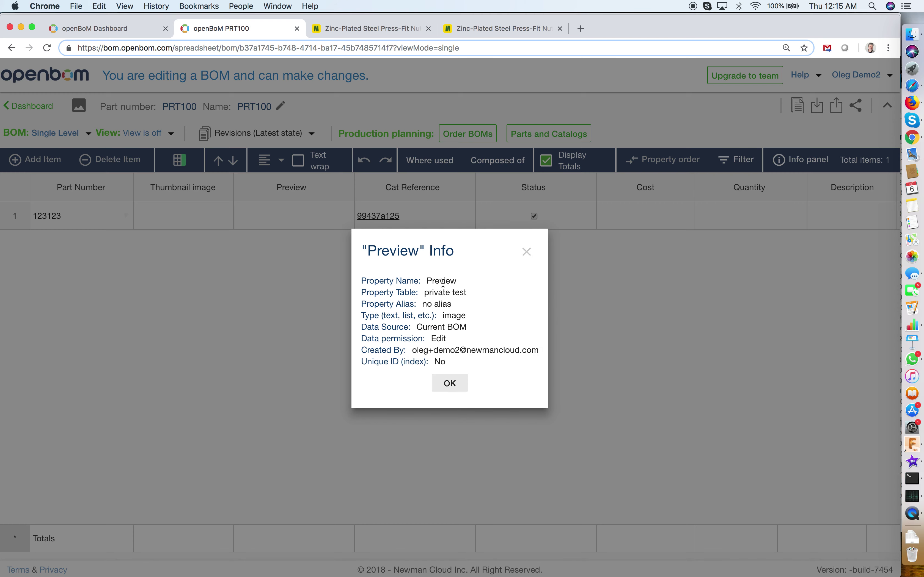
left_click(527, 252)
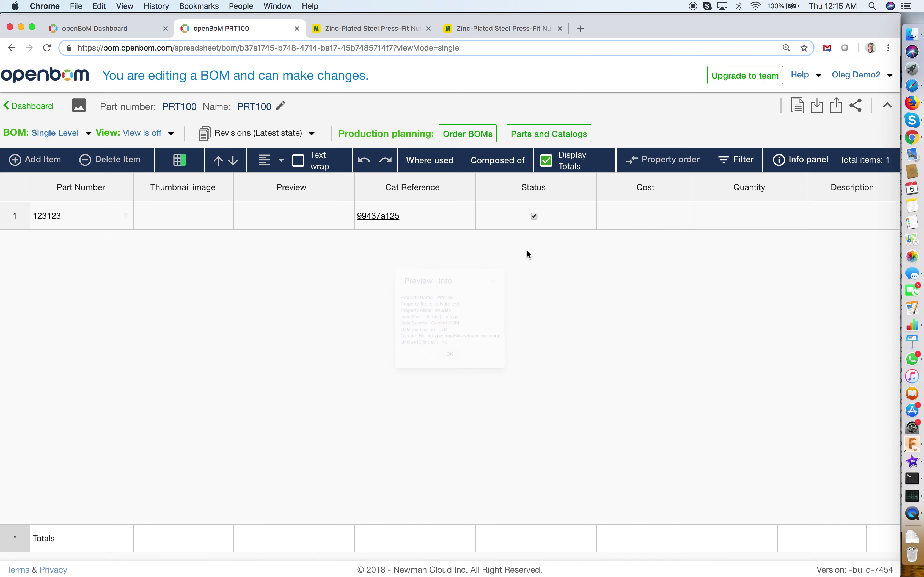
Step: Find pump.jpg by searching for "pump", save it as part 123123's Preview image, and narrow the Preview column to shrink the picture
right_click(303, 216)
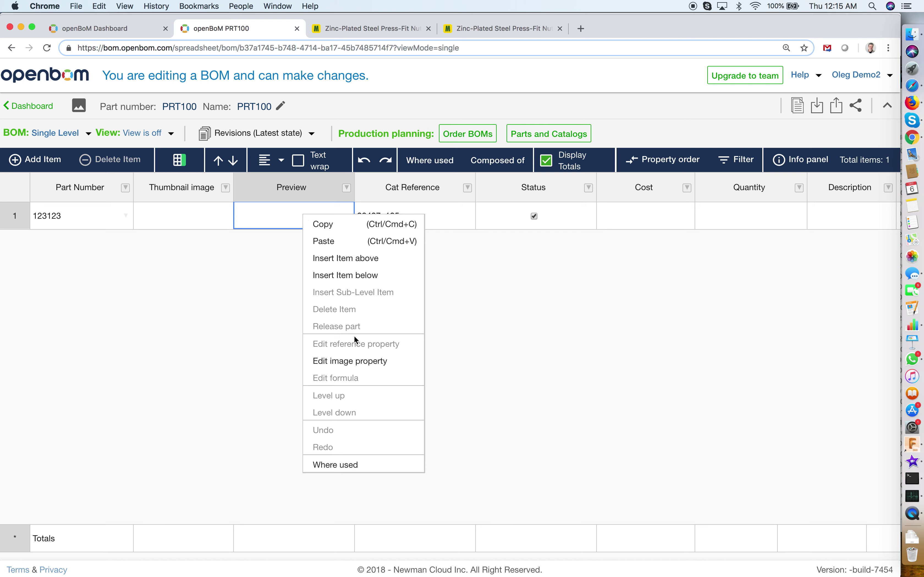
left_click(366, 362)
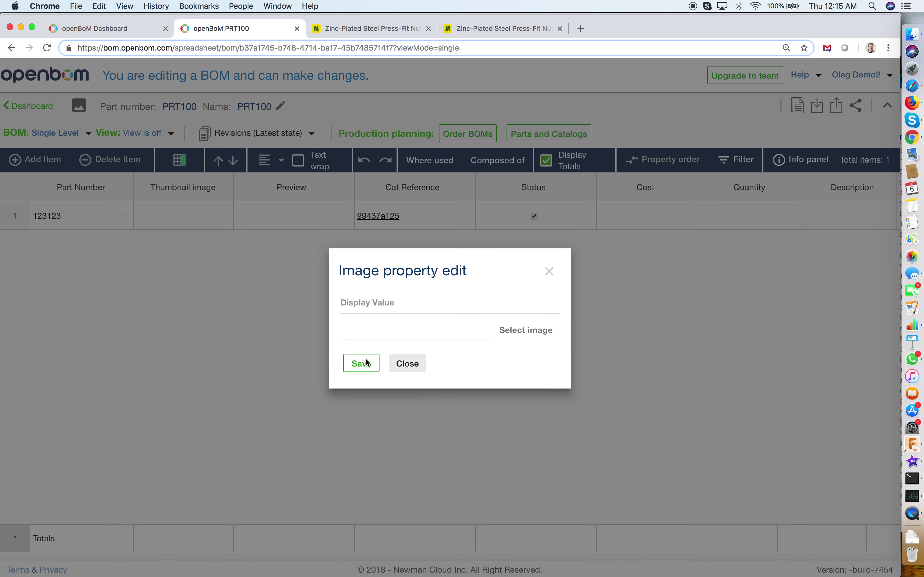
left_click(521, 339)
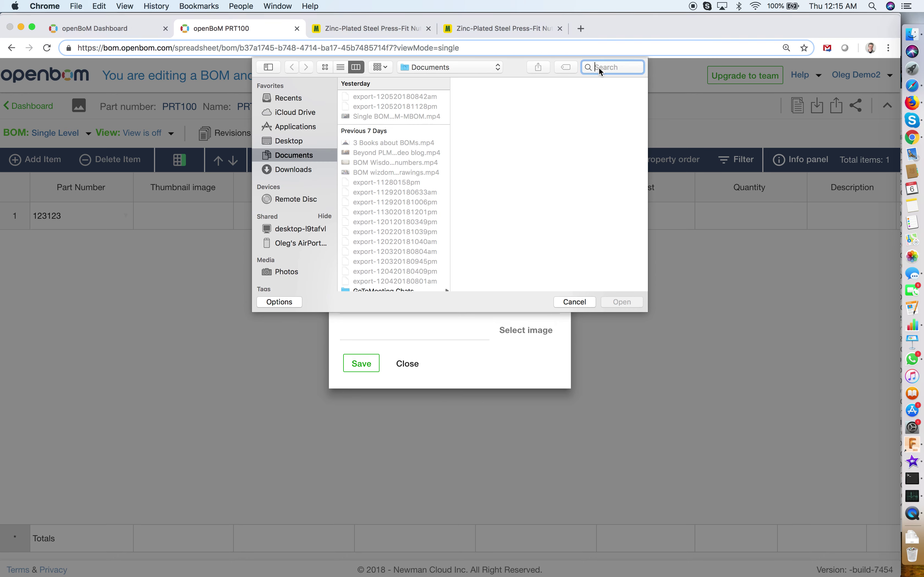
type("pump")
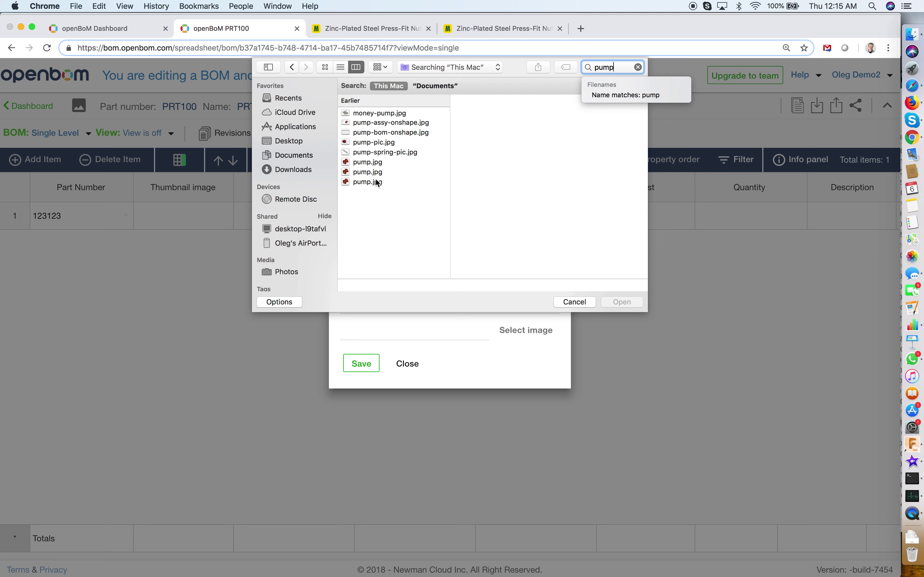
left_click(376, 182)
left_click(616, 305)
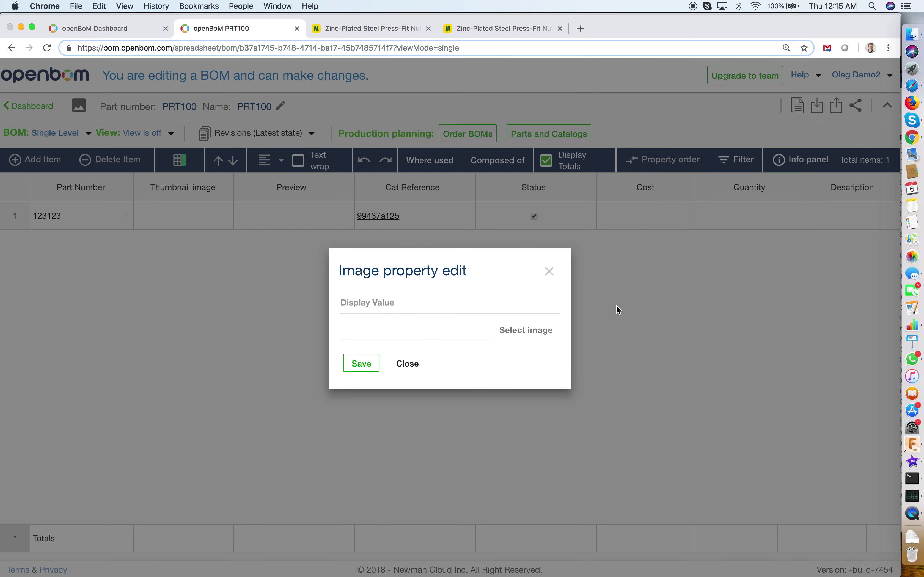
left_click(357, 366)
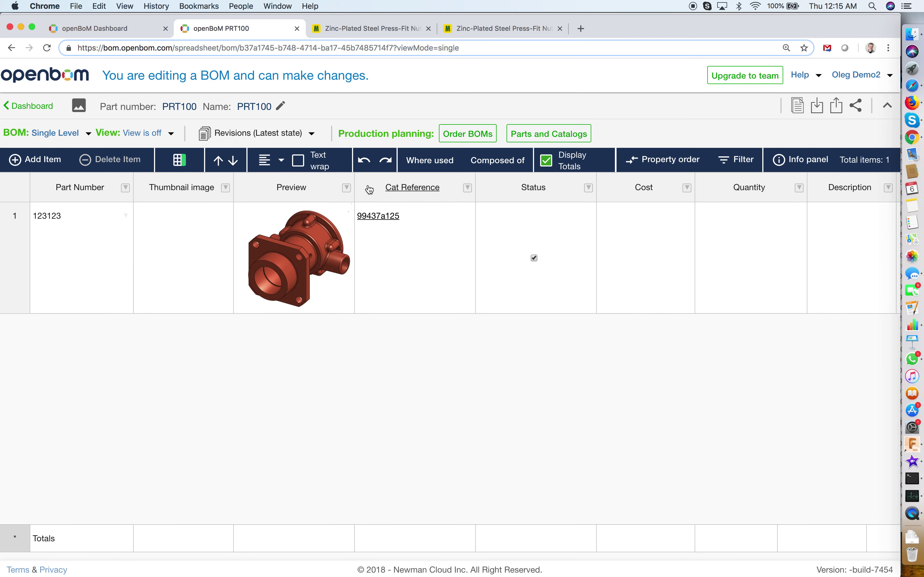
left_click(327, 254)
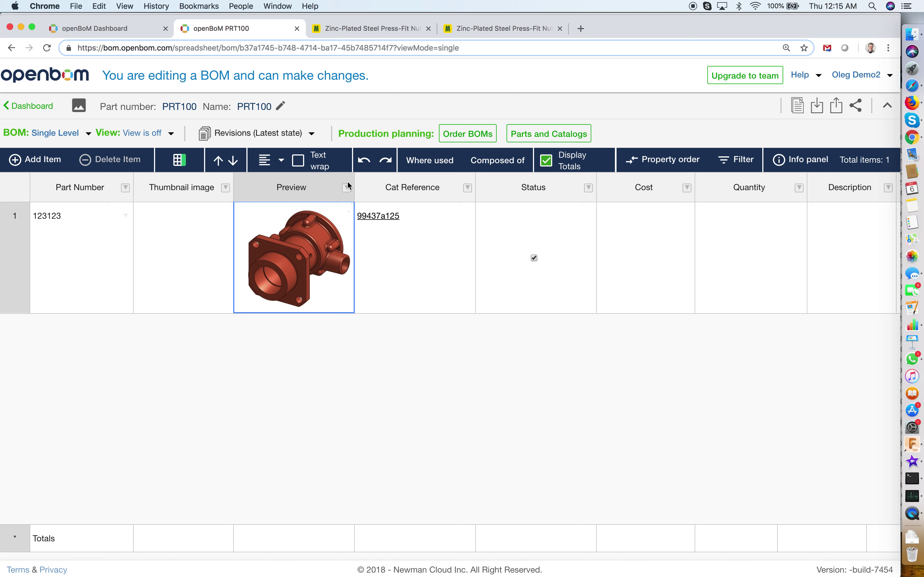
left_click_drag(352, 183, 300, 188)
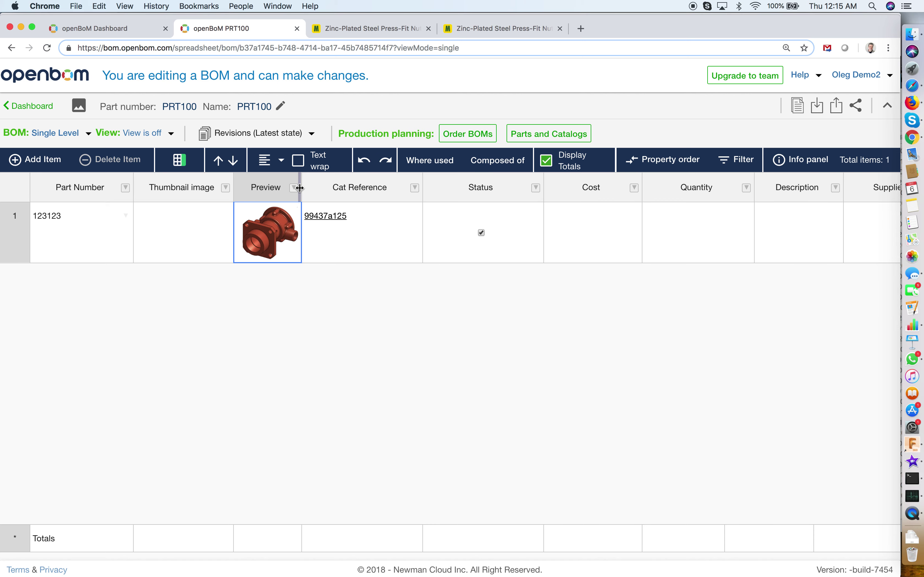